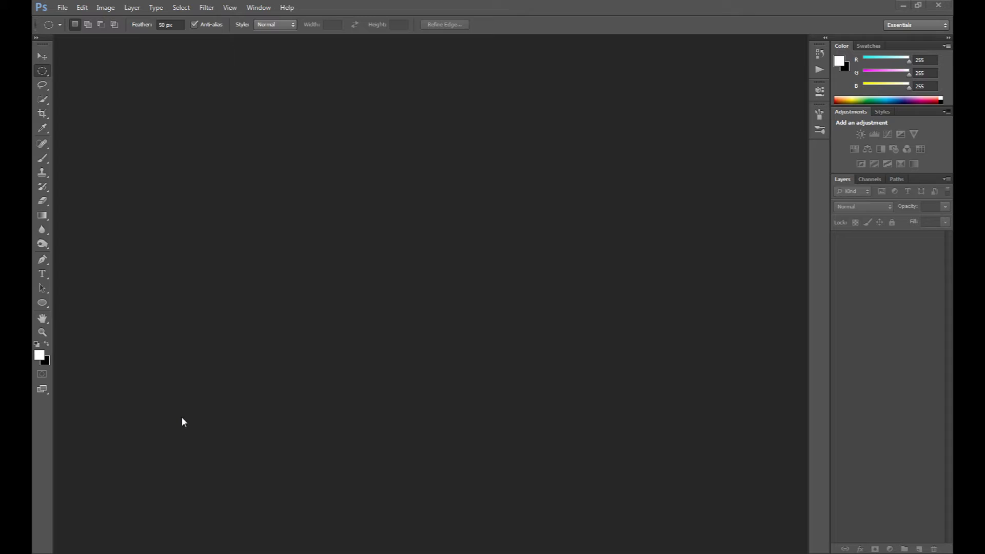
Step: Open the stormyskies2.jpg cloud photo from the surrealpsd folder
click(62, 8)
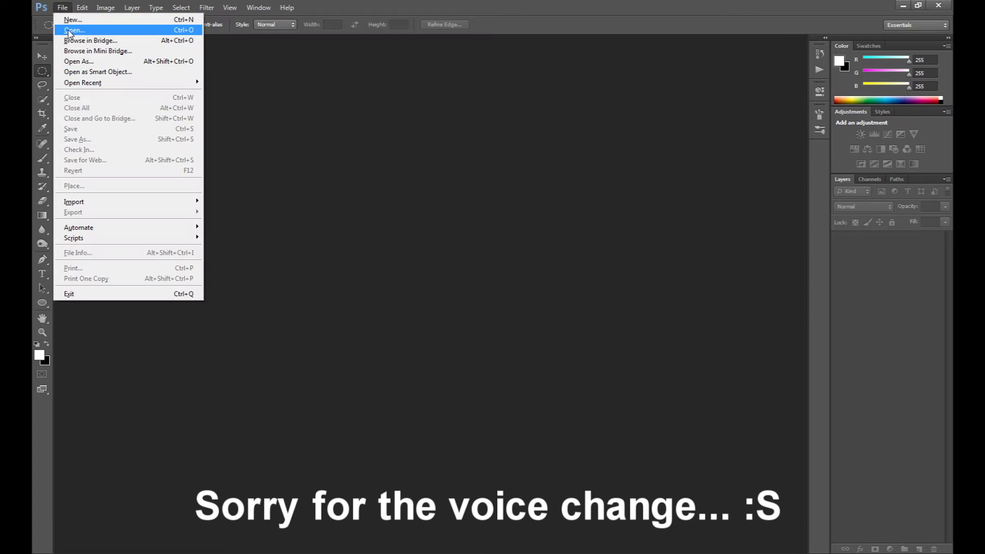
click(69, 30)
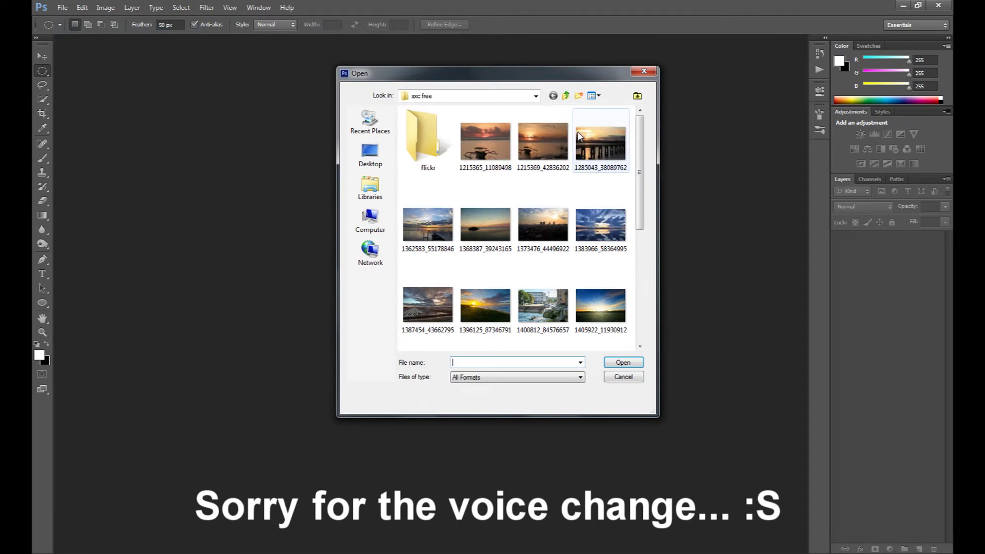
click(369, 153)
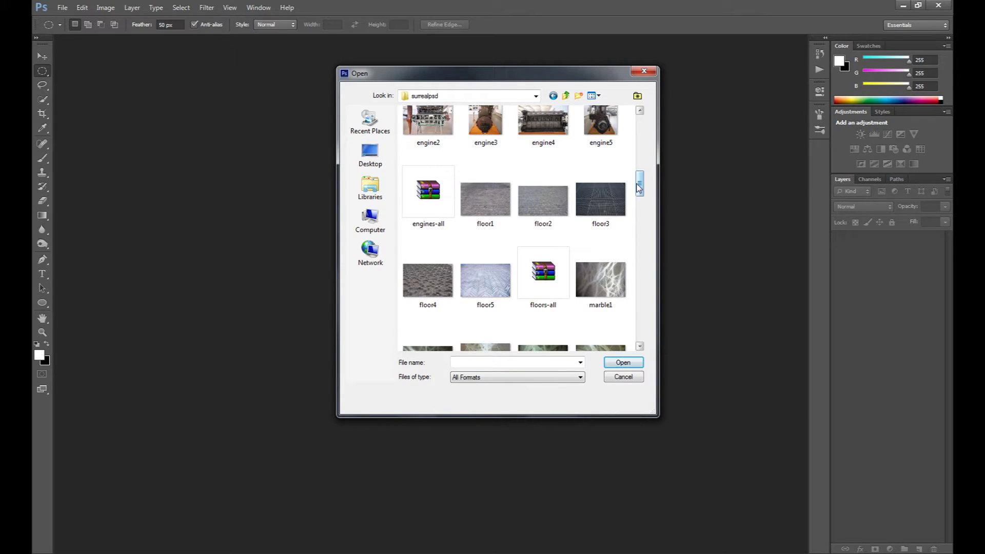
drag(639, 187, 641, 269)
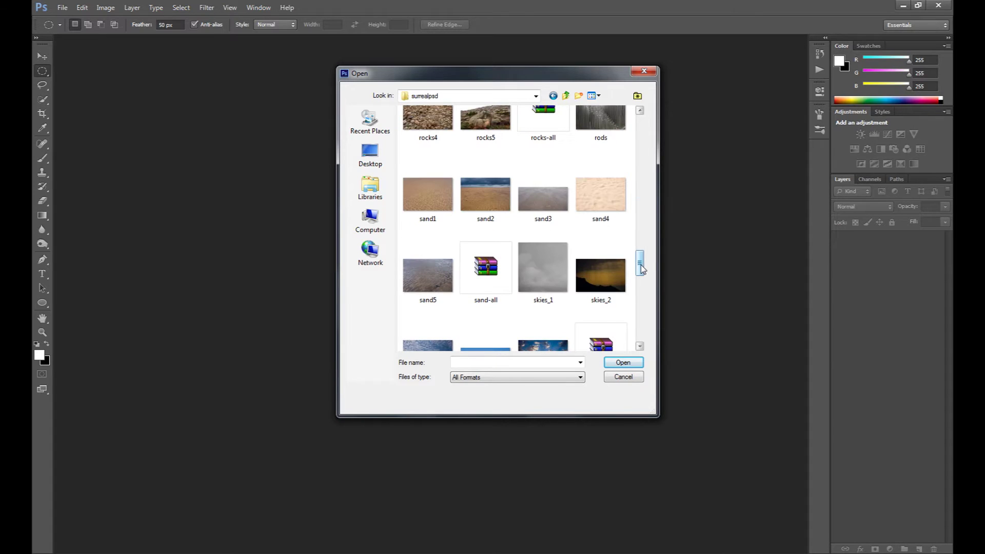
drag(641, 269, 640, 283)
click(534, 285)
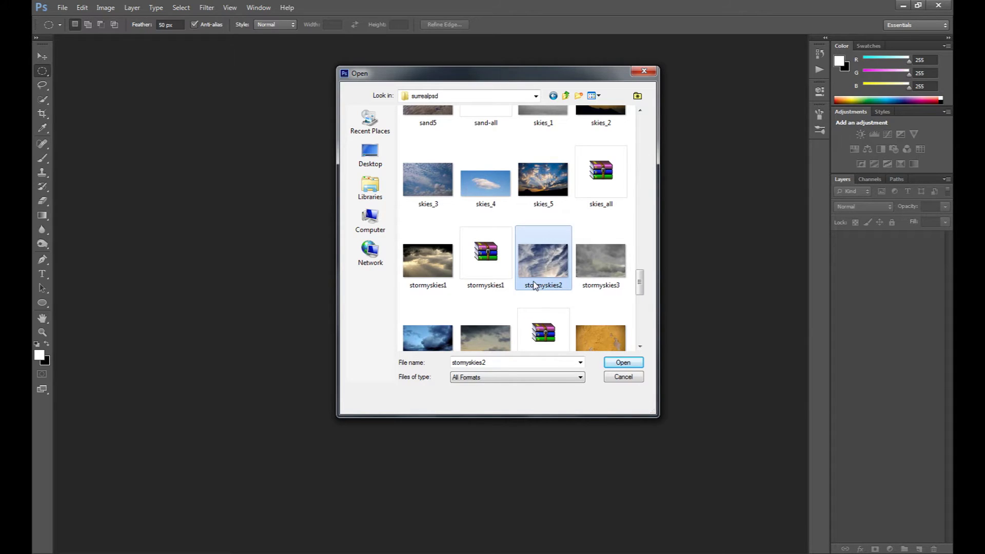
click(623, 362)
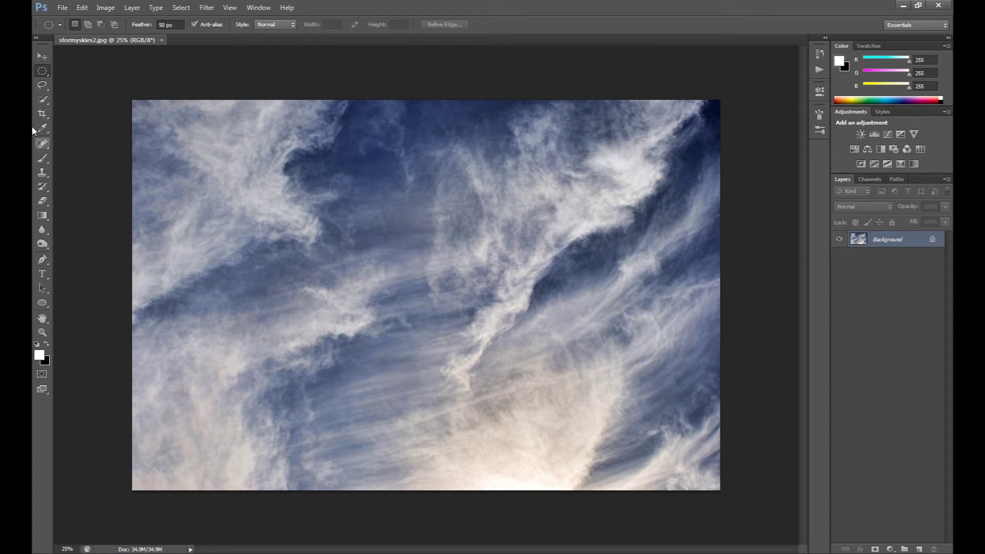
Step: Select a circle of clouds with 0 px feather and copy it onto a new layer
click(43, 71)
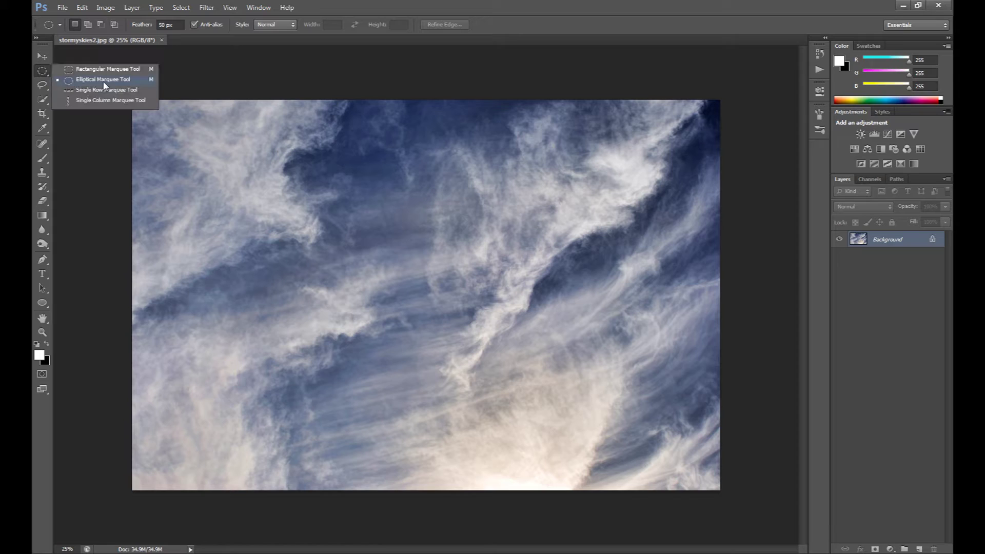
click(36, 69)
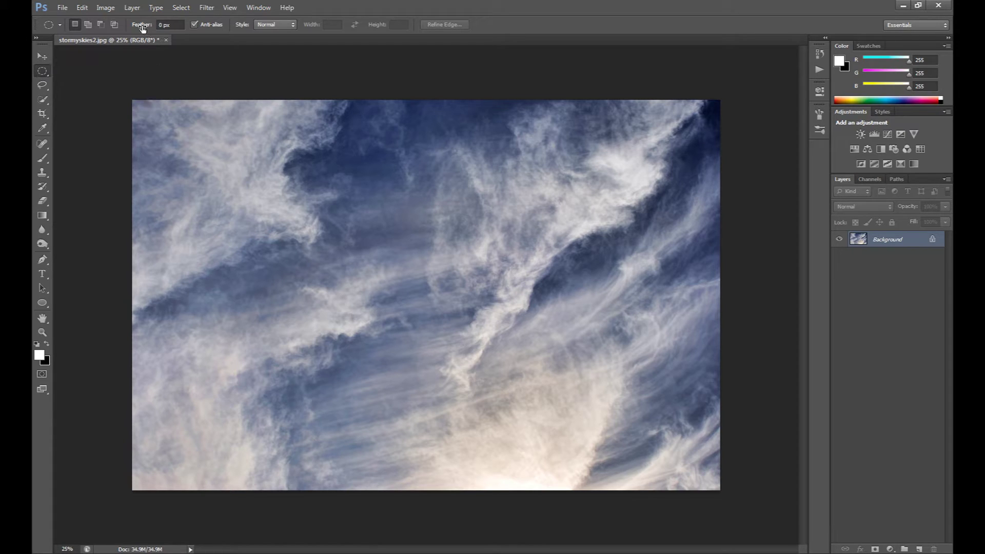
double_click(163, 24)
text(0)
drag(349, 231, 558, 440)
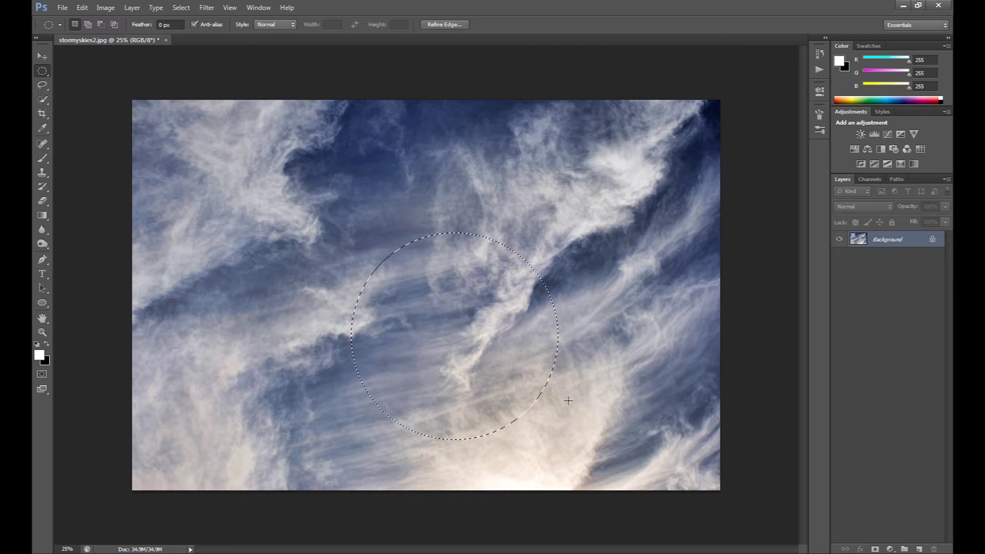
right_click(339, 266)
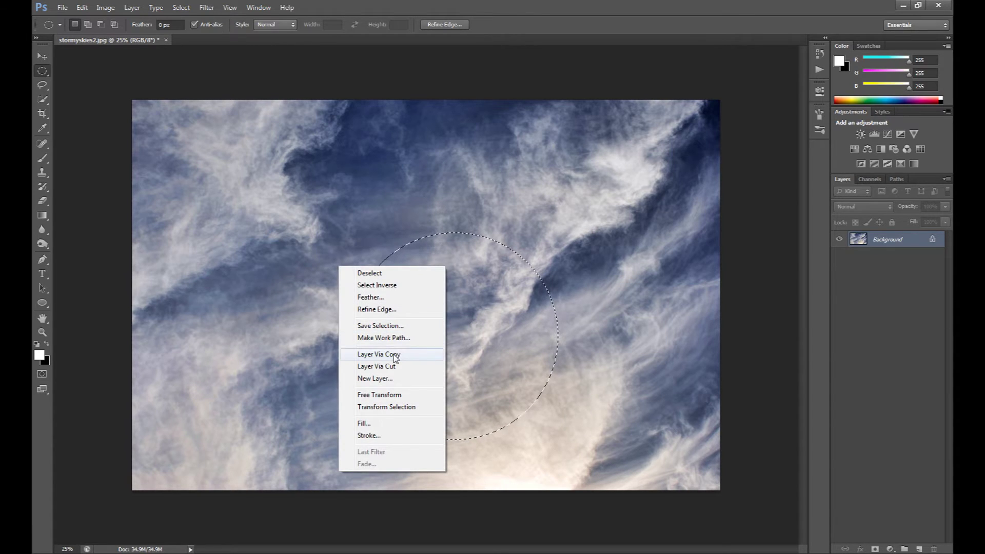
click(383, 354)
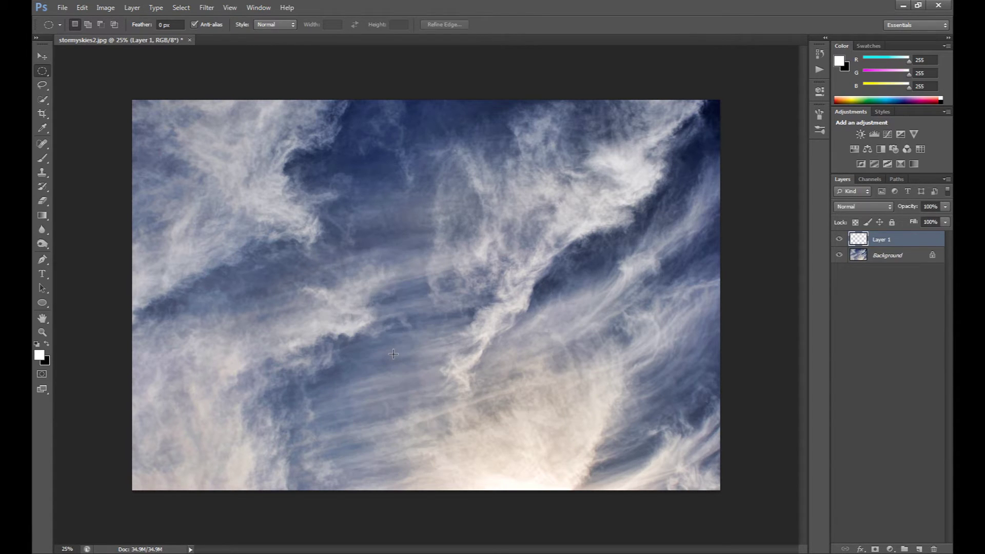
Step: Hide the Background photo and move the cloud circle up and to the left
click(838, 255)
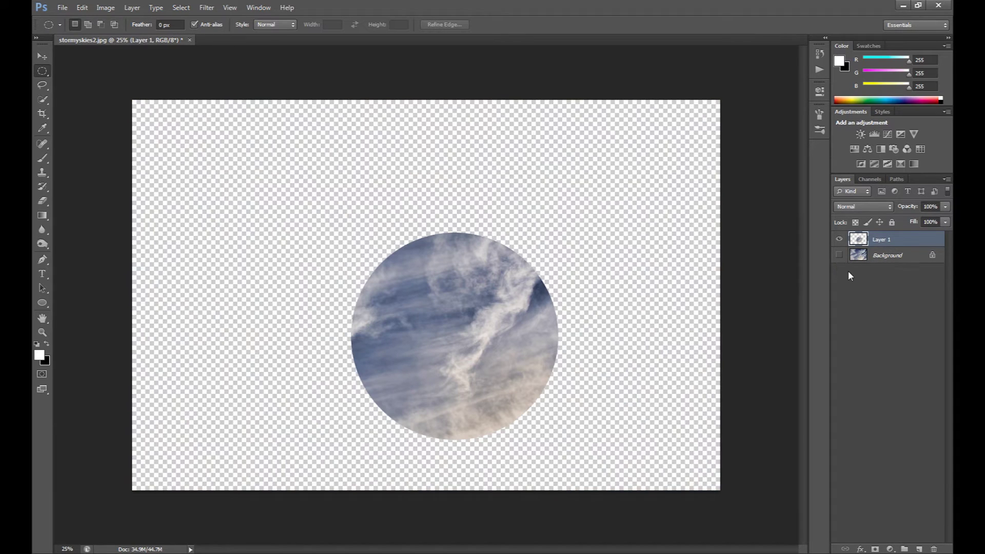
click(839, 255)
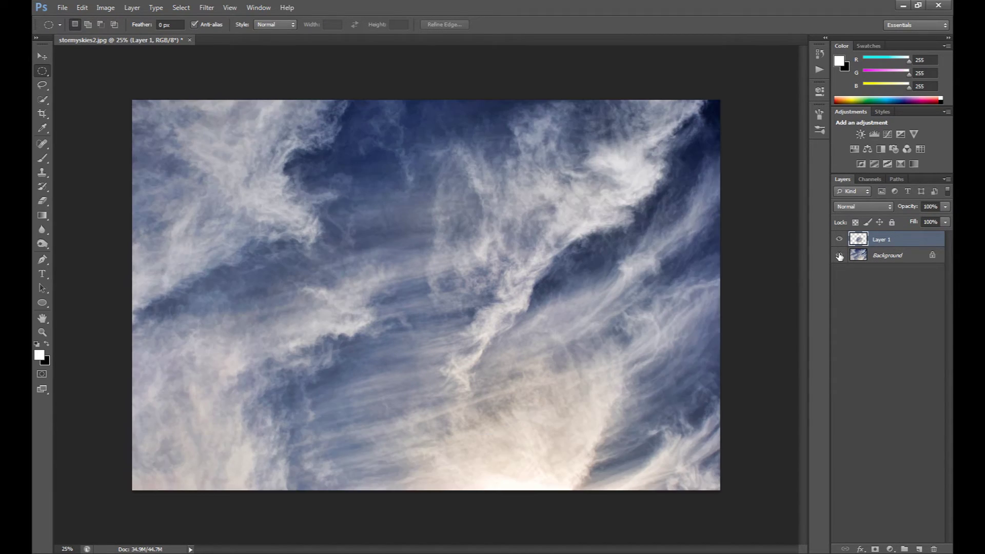
click(839, 255)
click(42, 55)
drag(457, 315, 428, 258)
Step: Add a black Solid Color fill layer beneath Layer 1, then make Layer 1 active
click(881, 257)
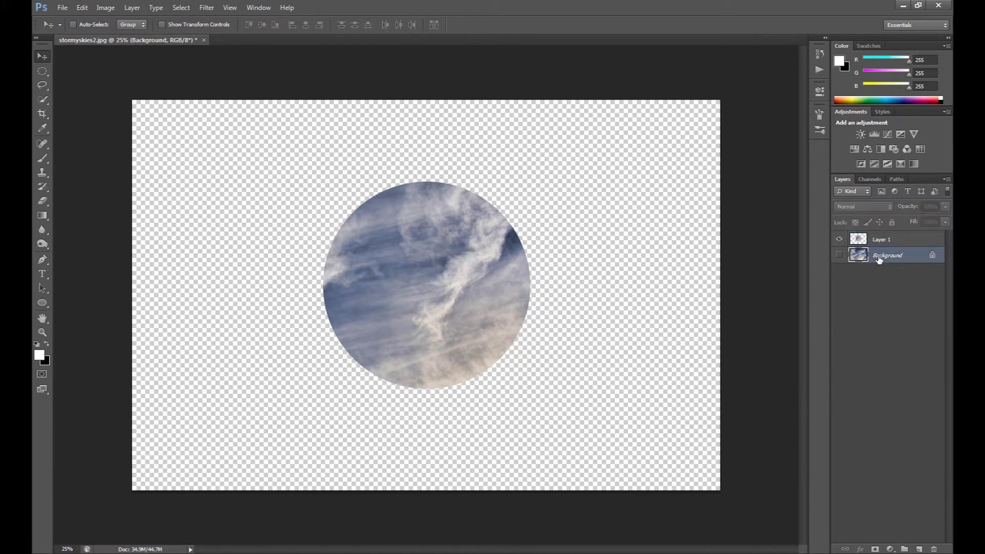
click(921, 550)
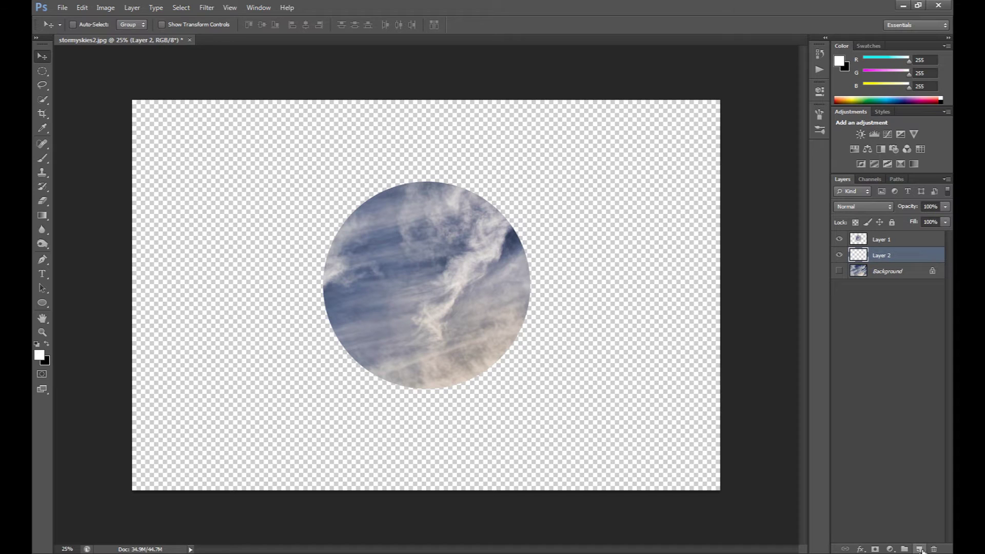
click(890, 549)
click(893, 308)
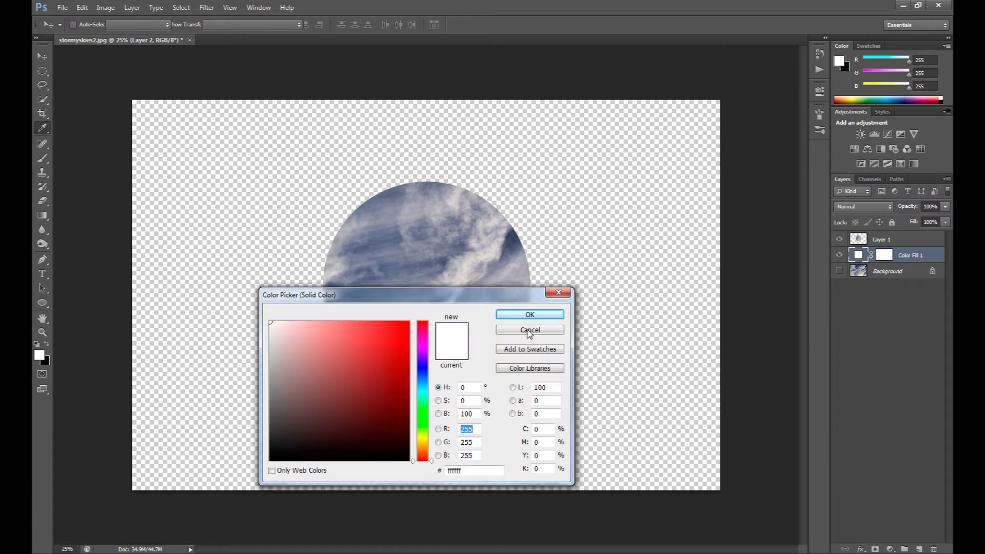
drag(345, 386, 204, 484)
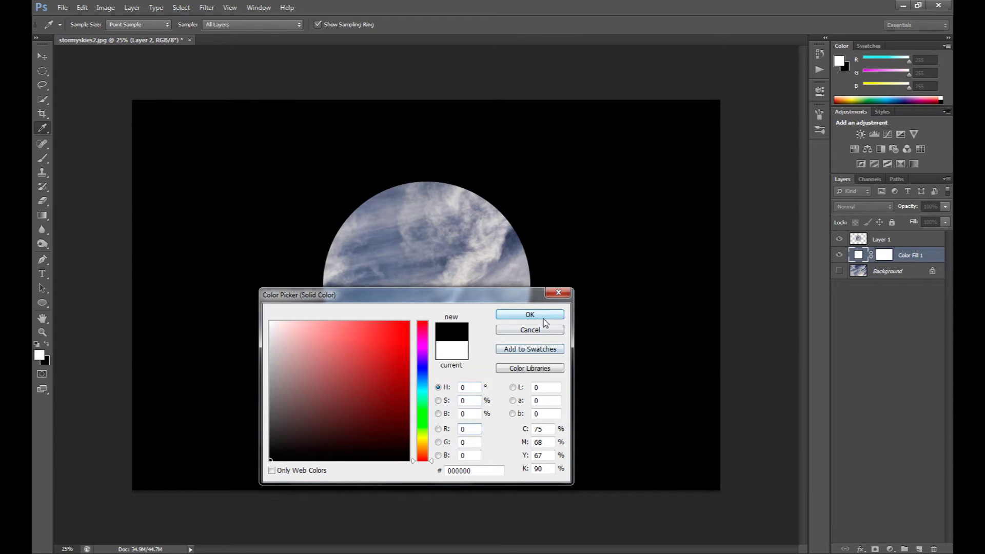
click(541, 316)
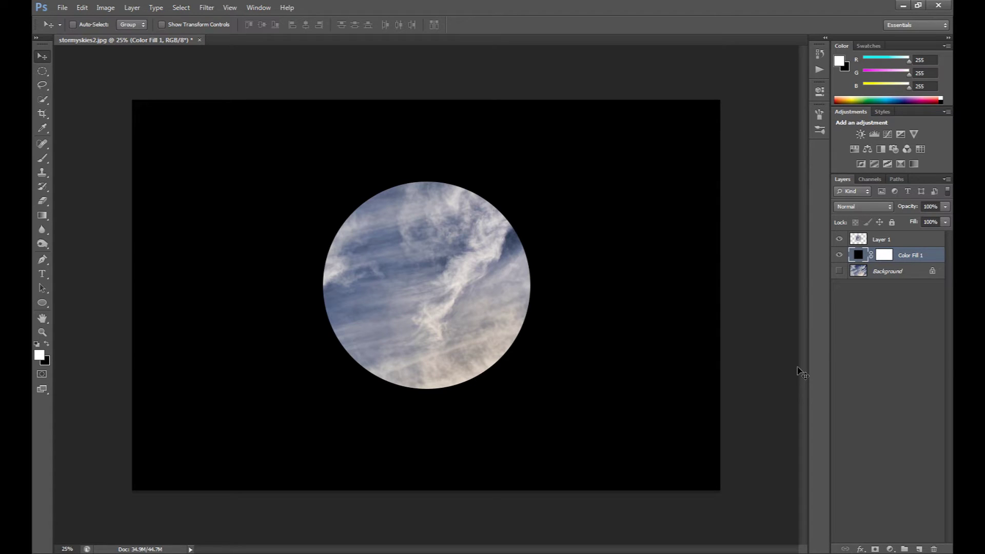
click(863, 241)
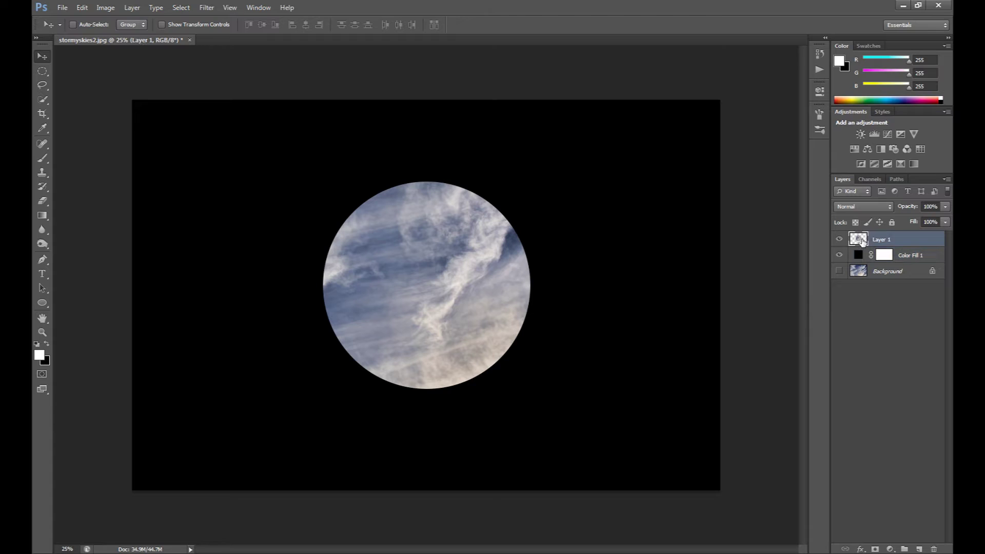
Step: Start Lighting Effects and stretch and tilt the spot light's ellipse over the circle
click(207, 8)
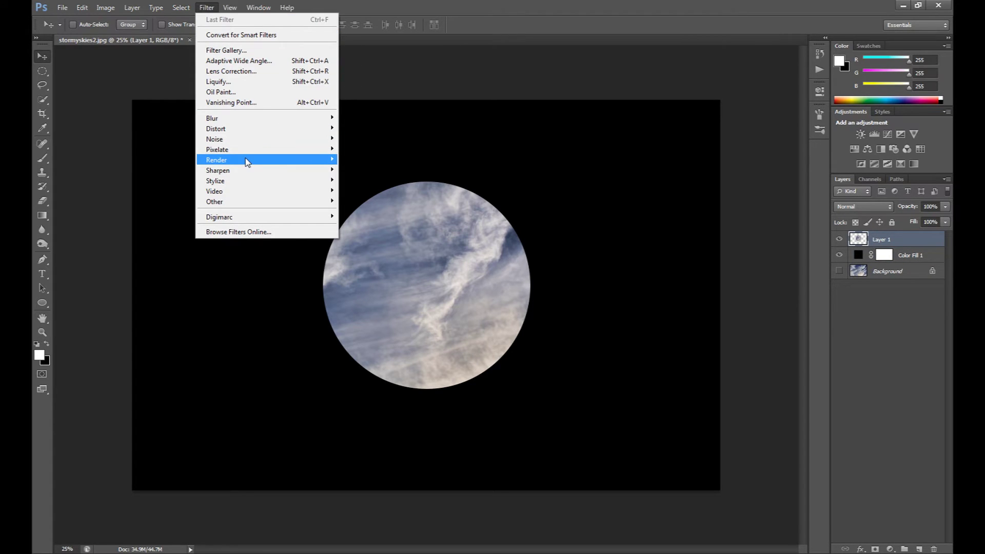
mouse_move(283, 164)
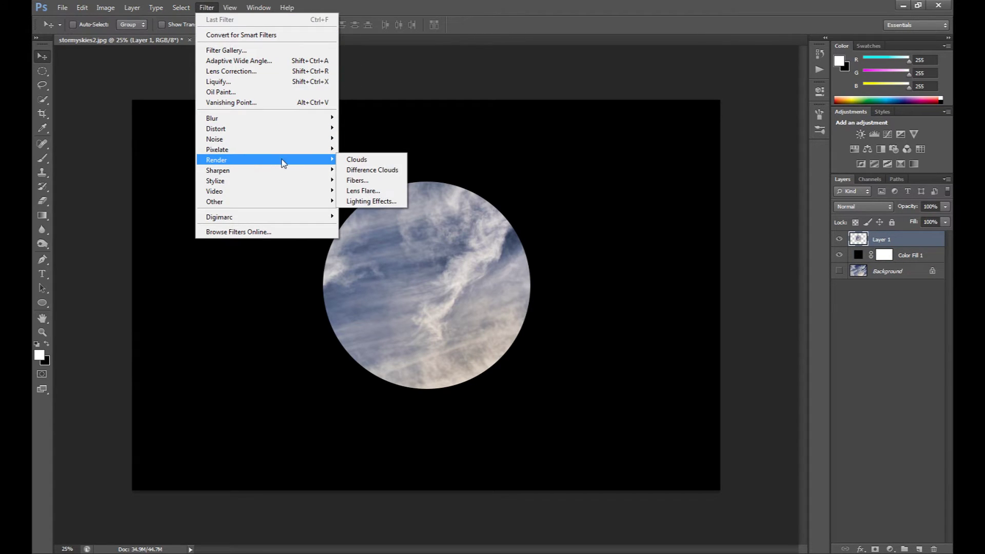
click(380, 204)
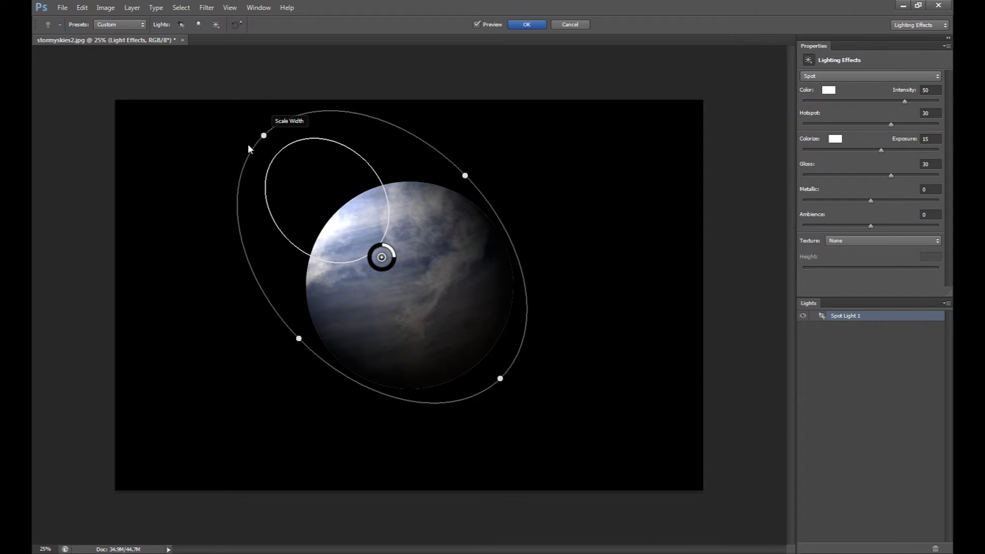
drag(248, 146, 268, 143)
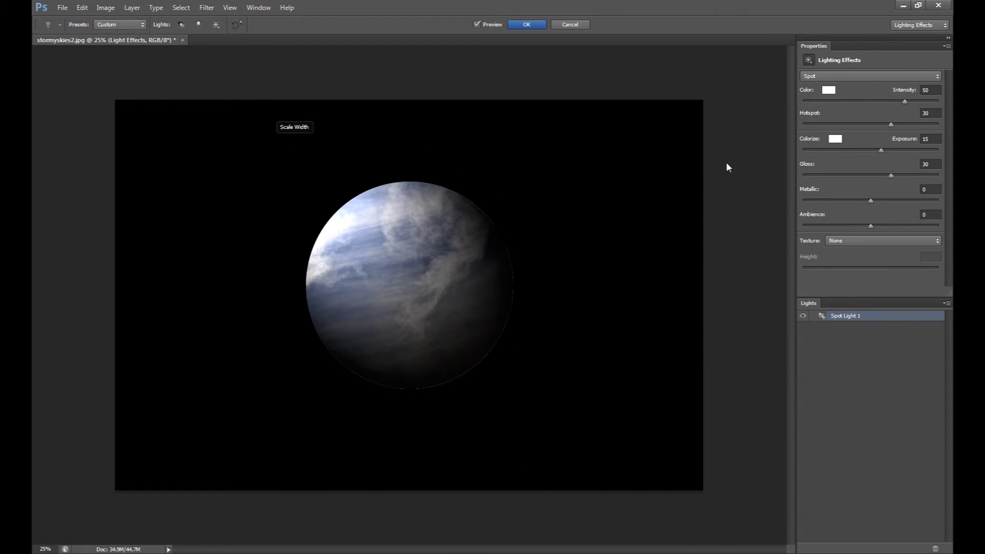
Step: Set the light's Metallic to 0 and its Intensity to 0
click(886, 200)
text(0)
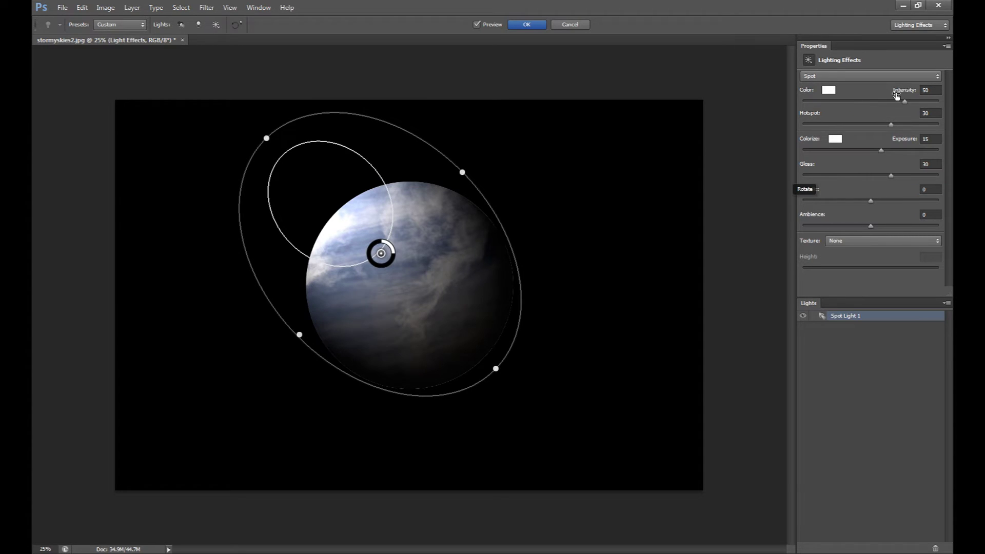
double_click(926, 90)
text(0)
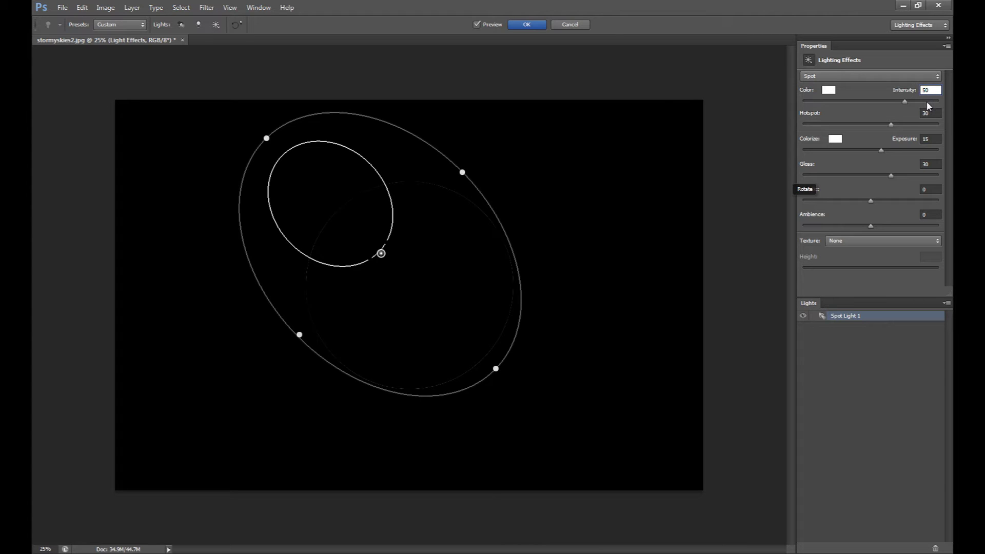
Step: Try a Hotspot of 0, then revert it to 30
click(925, 113)
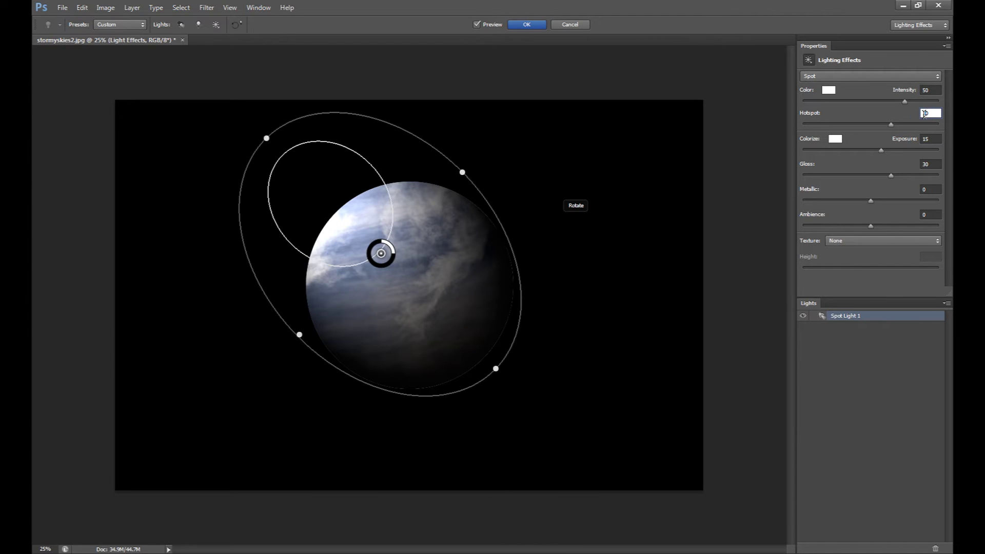
text(30)
key(BackSpace)
key(BackSpace)
text(0)
key(Return)
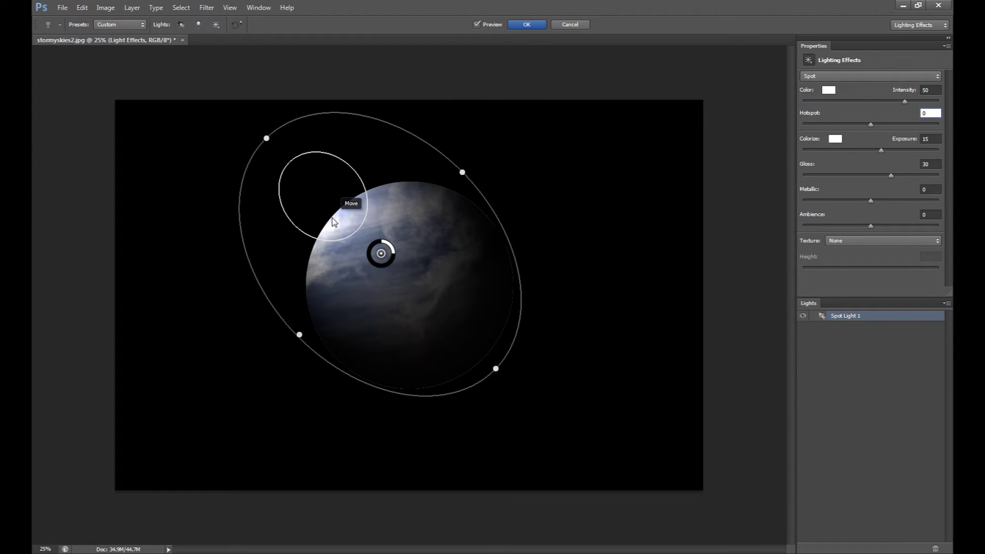
key(ctrl+z)
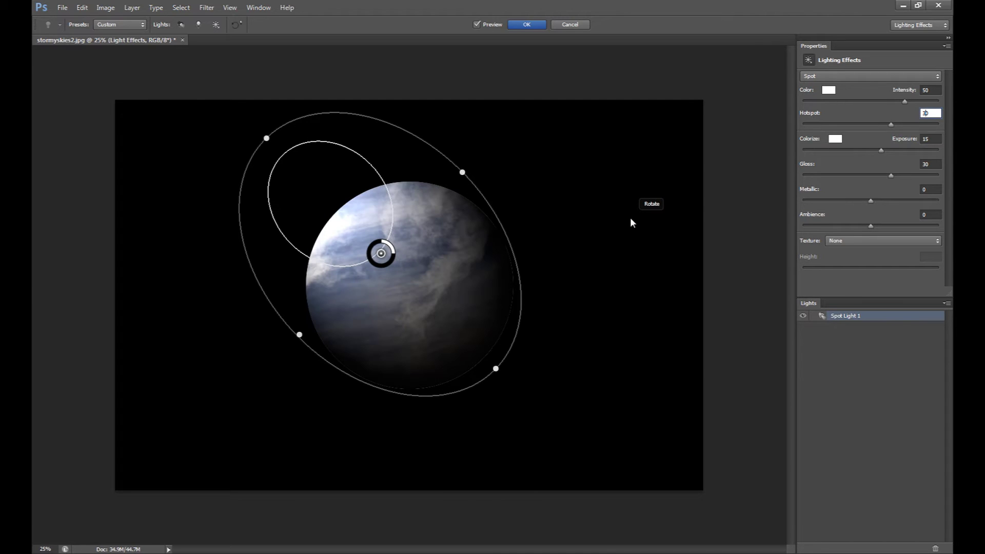
Step: Set Exposure to 15, Gloss to 30 and Ambience to 40
click(926, 138)
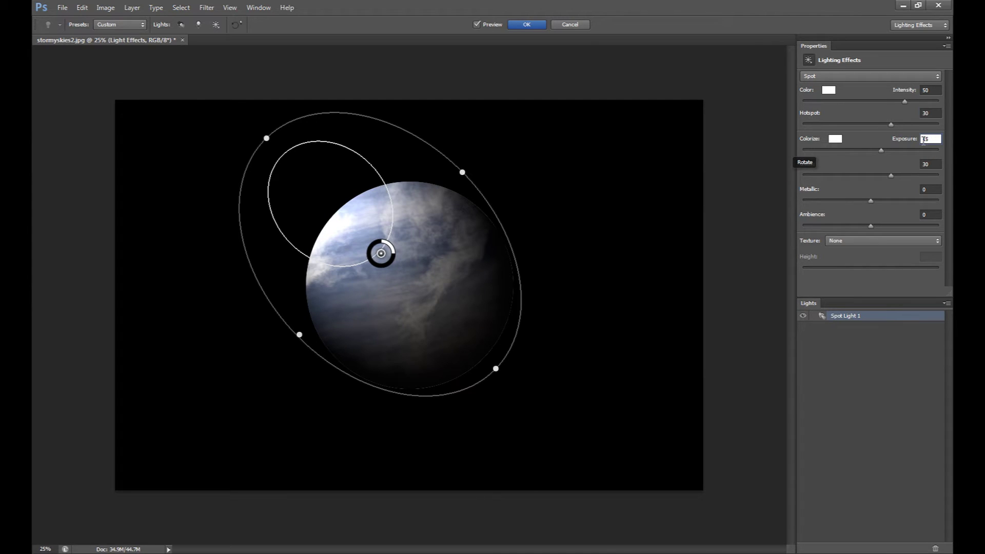
key(BackSpace)
key(BackSpace)
text(0)
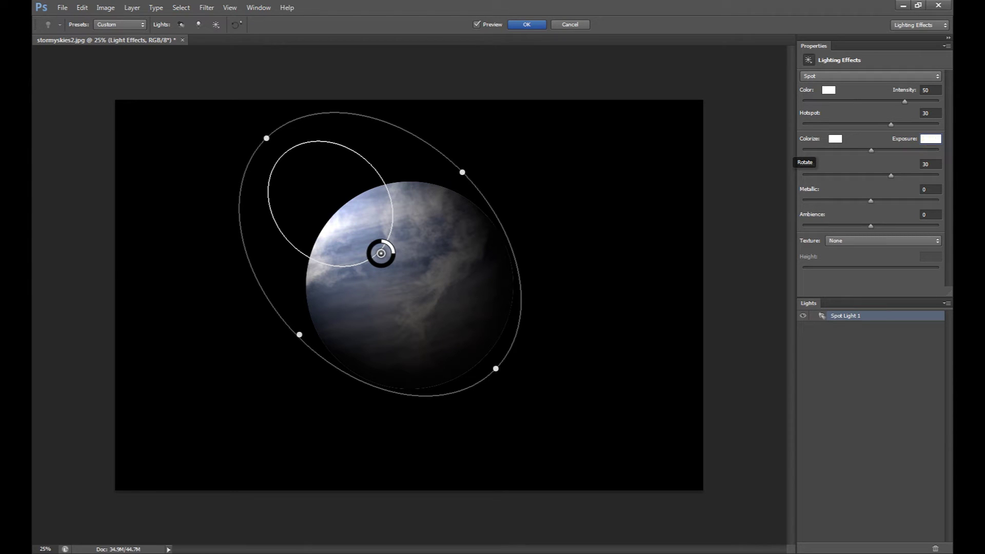
text(15)
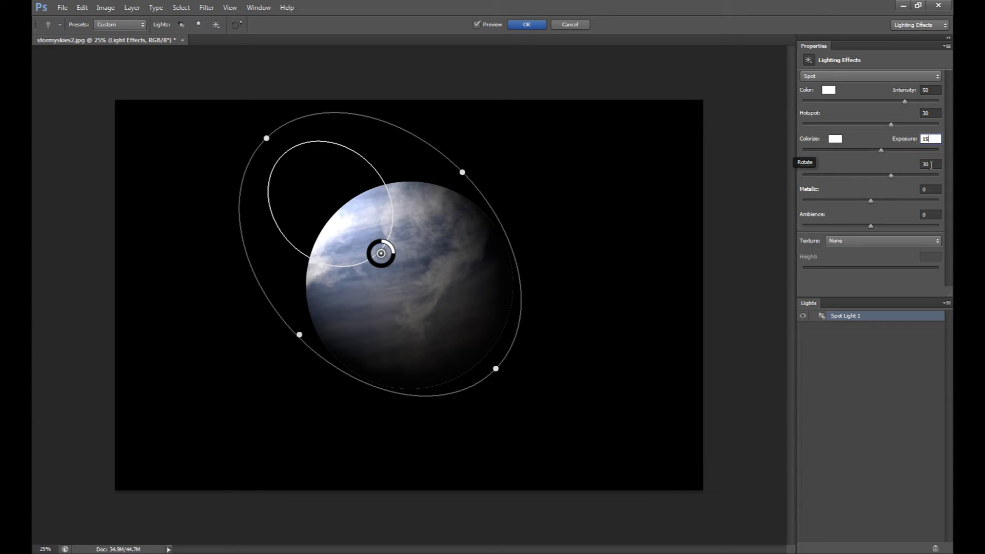
click(930, 164)
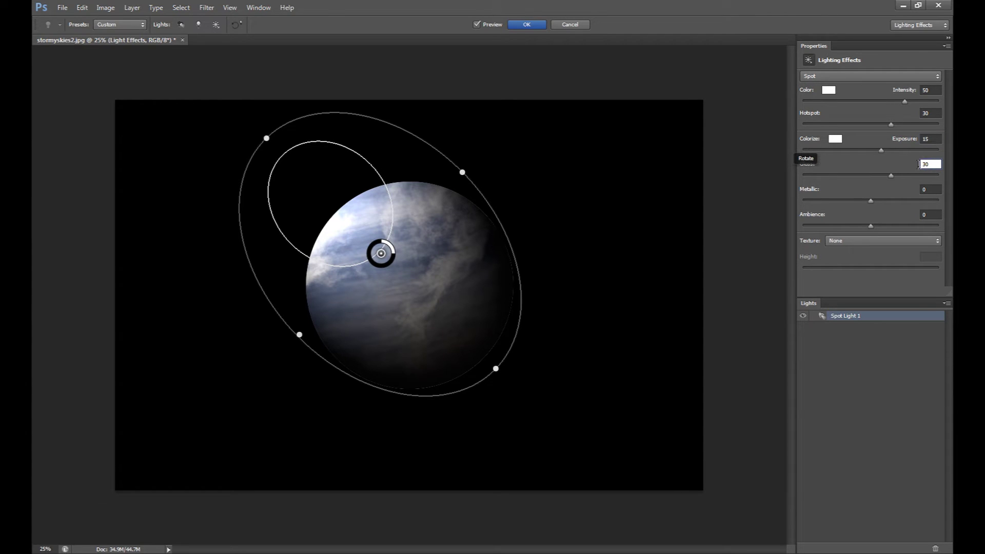
text(0)
key(BackSpace)
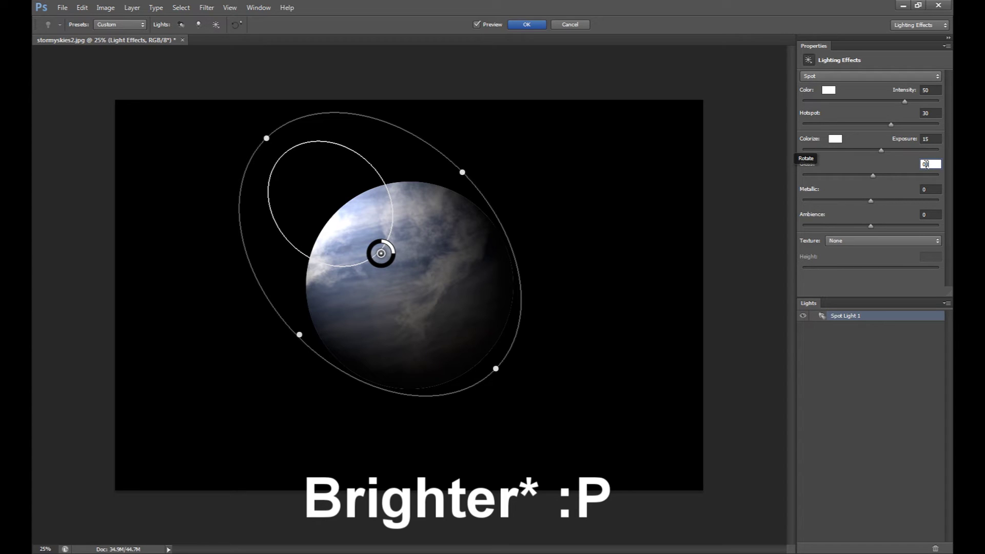
text(30)
key(Tab)
key(Tab)
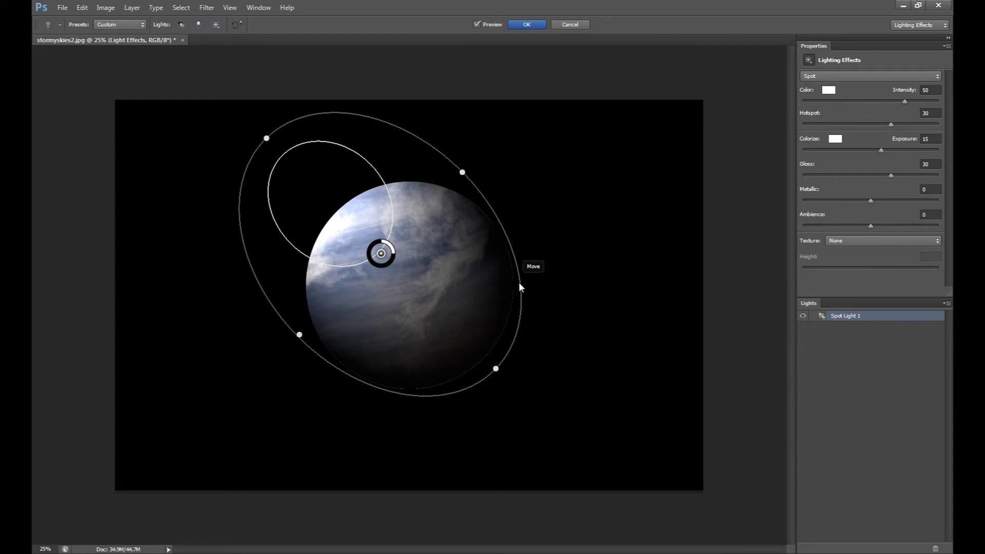
click(928, 214)
text(40)
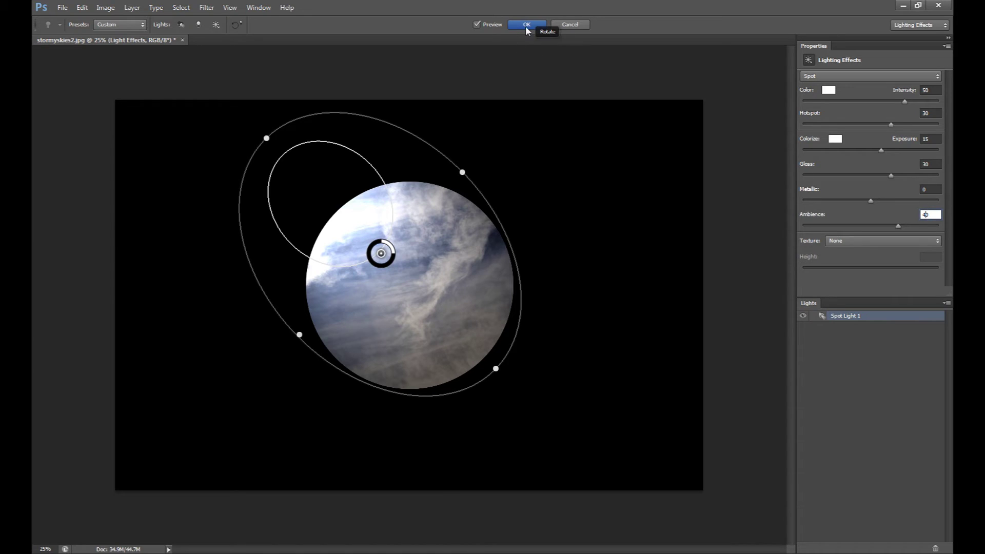
Step: Apply the lighting effect and load Layer 1's circle as a selection
click(574, 132)
key(Return)
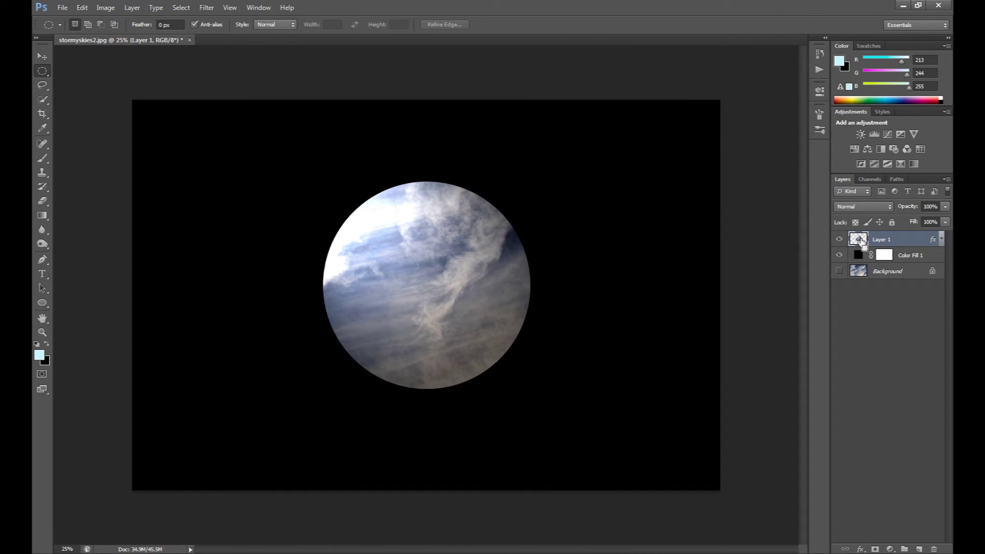
ctrl+click(860, 240)
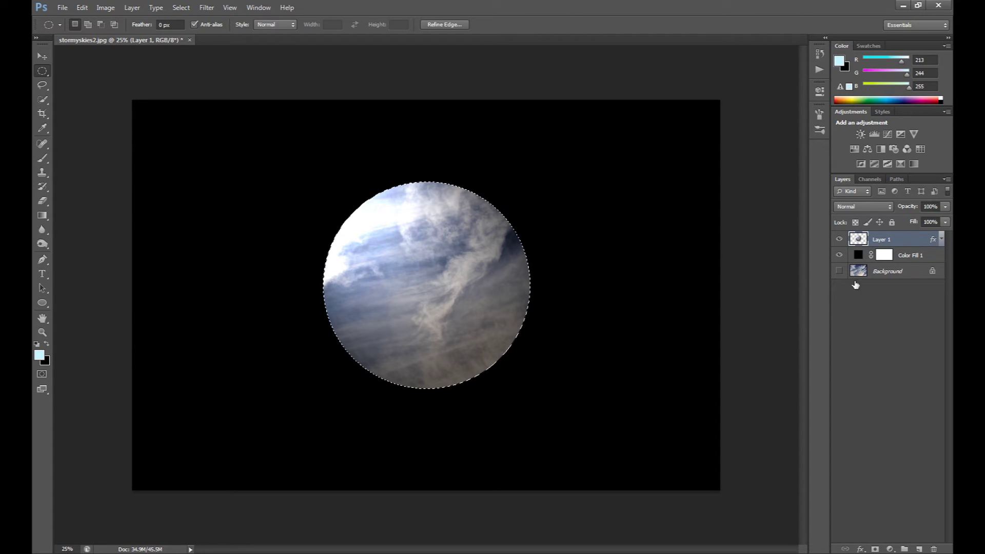
Step: Add a Gradient Map adjustment using the Violet, Orange preset
click(891, 549)
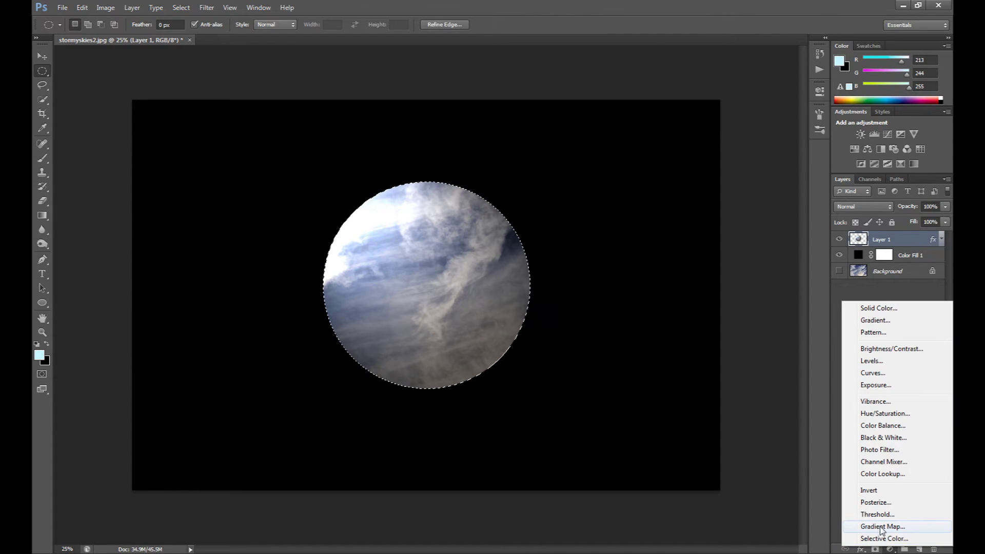
click(879, 527)
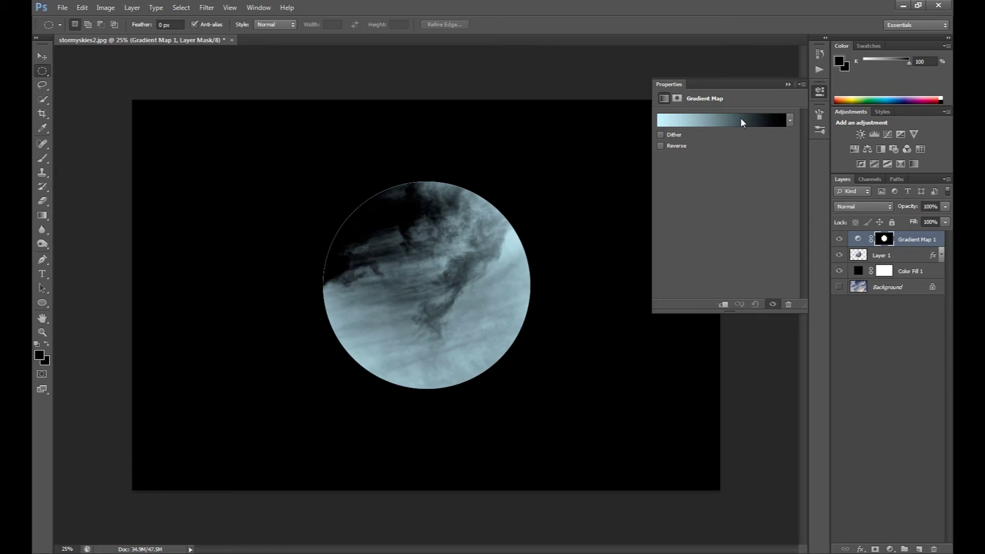
click(695, 123)
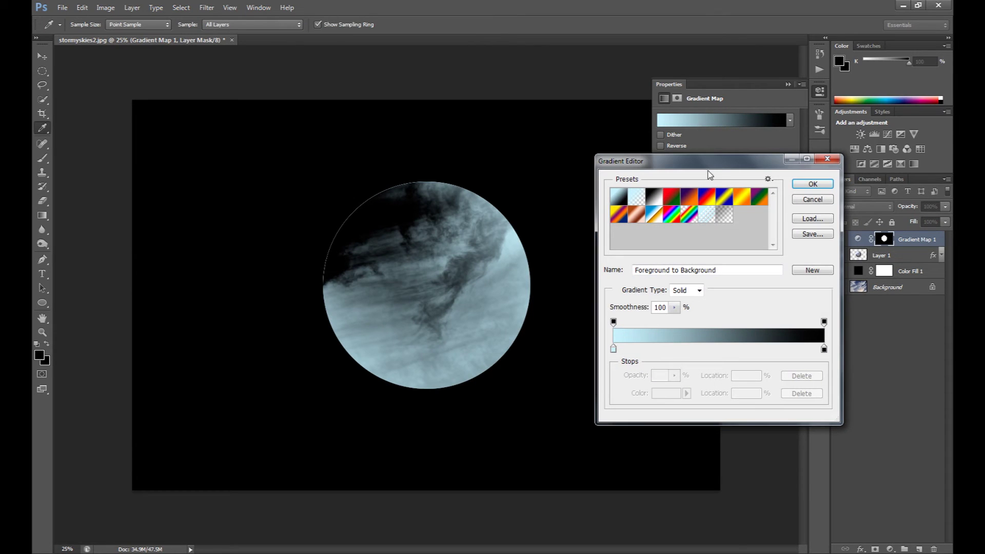
click(695, 199)
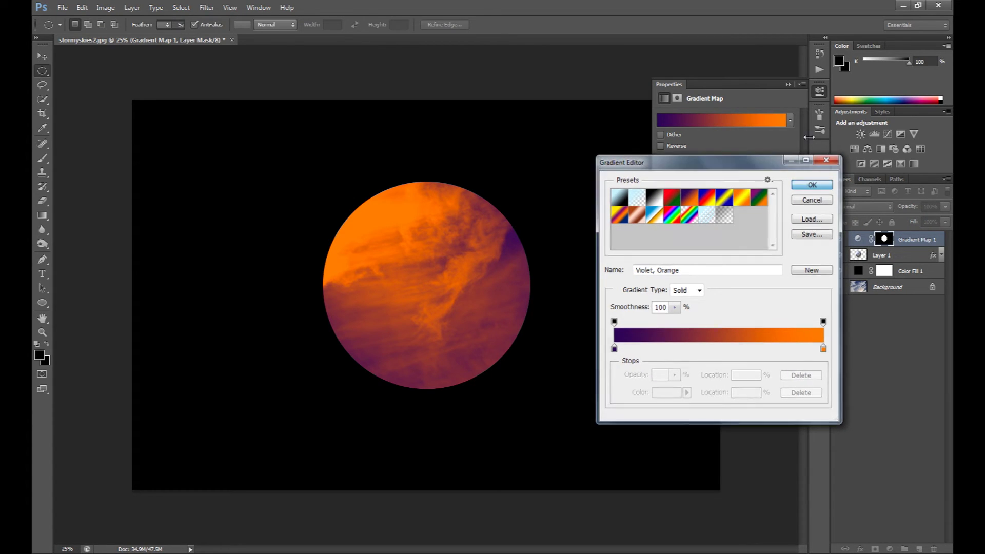
click(813, 184)
click(788, 84)
Step: Set the gradient map to Soft Light at 71% opacity, then make Layer 1 active
click(861, 207)
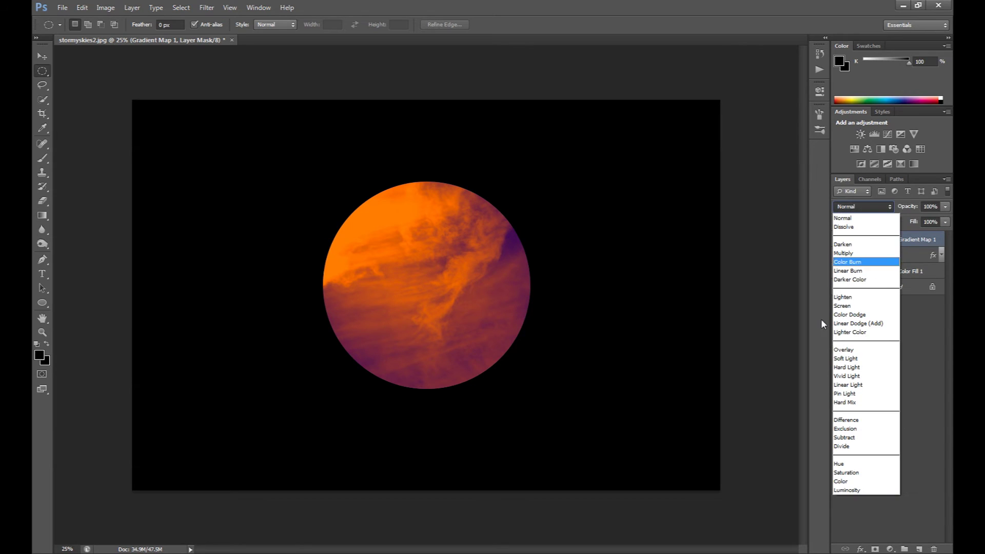
click(874, 353)
click(872, 206)
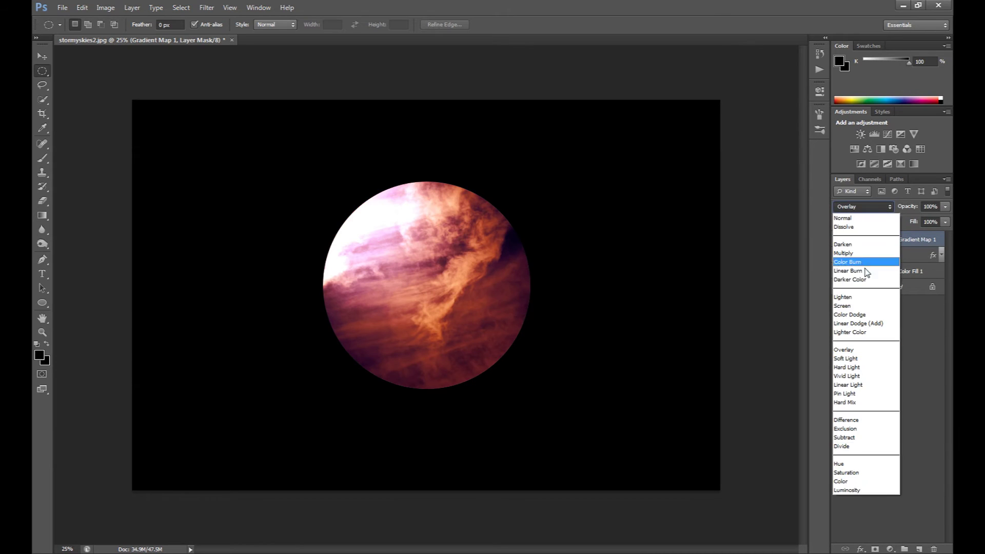
click(859, 360)
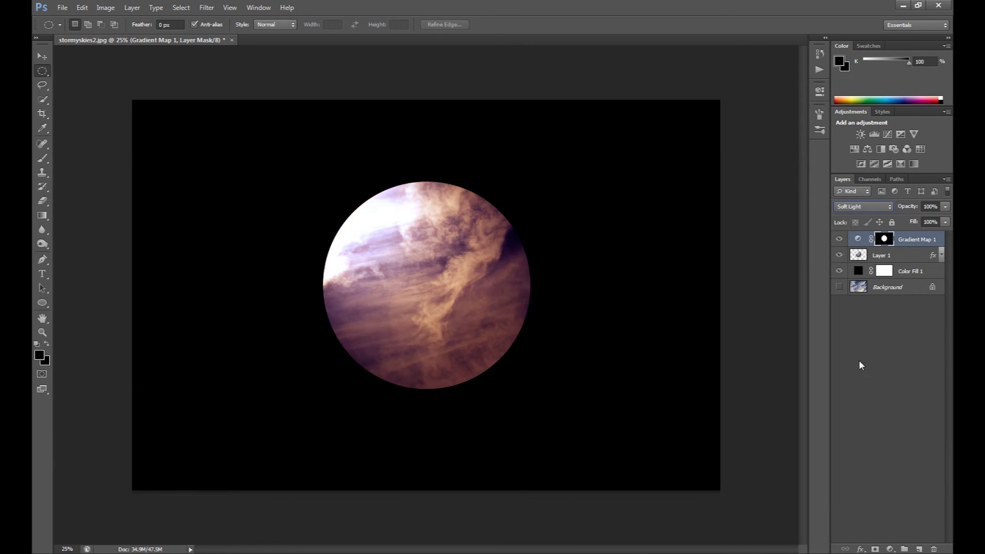
click(945, 206)
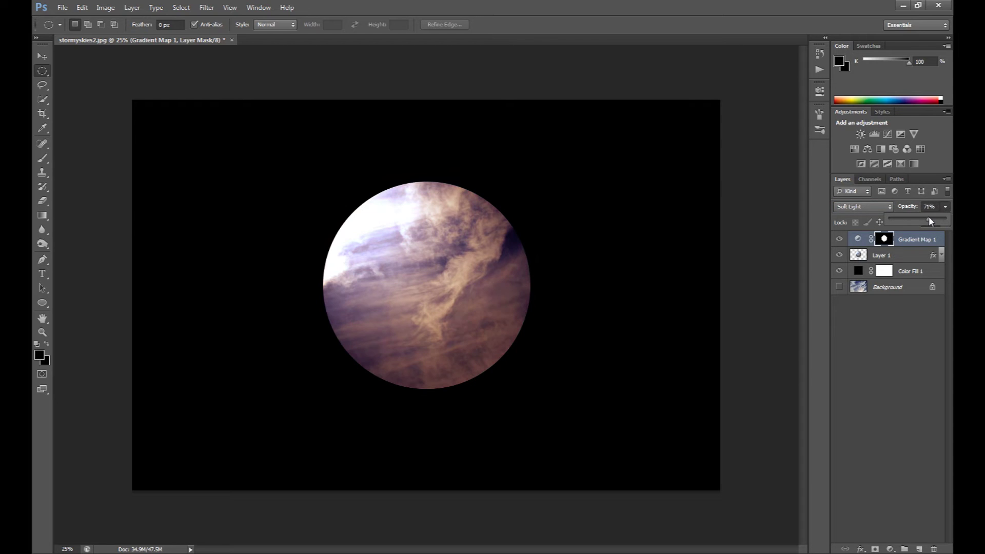
drag(929, 218, 929, 217)
click(862, 255)
Step: Hide Gradient Map 1 and reload the planet circle selection
click(839, 239)
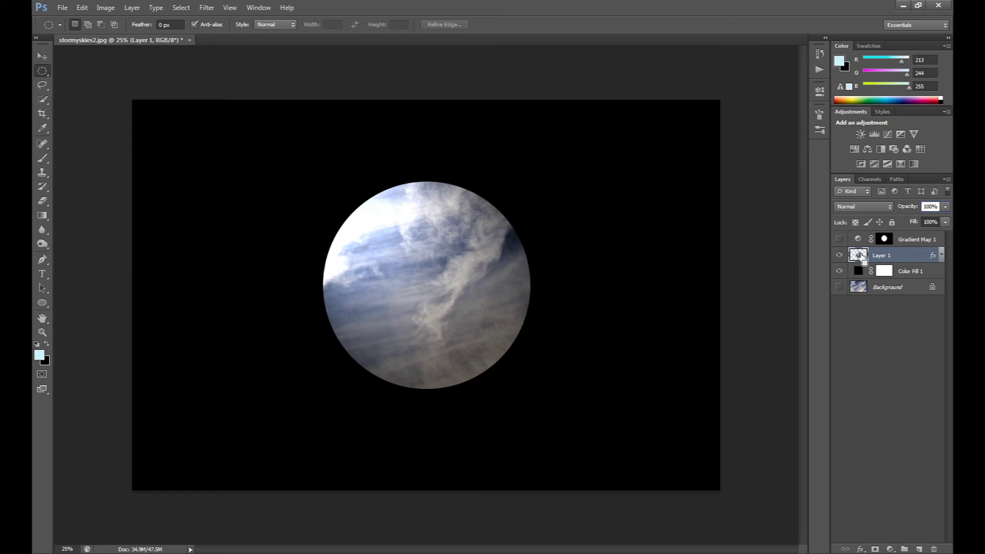
ctrl+click(857, 255)
click(890, 549)
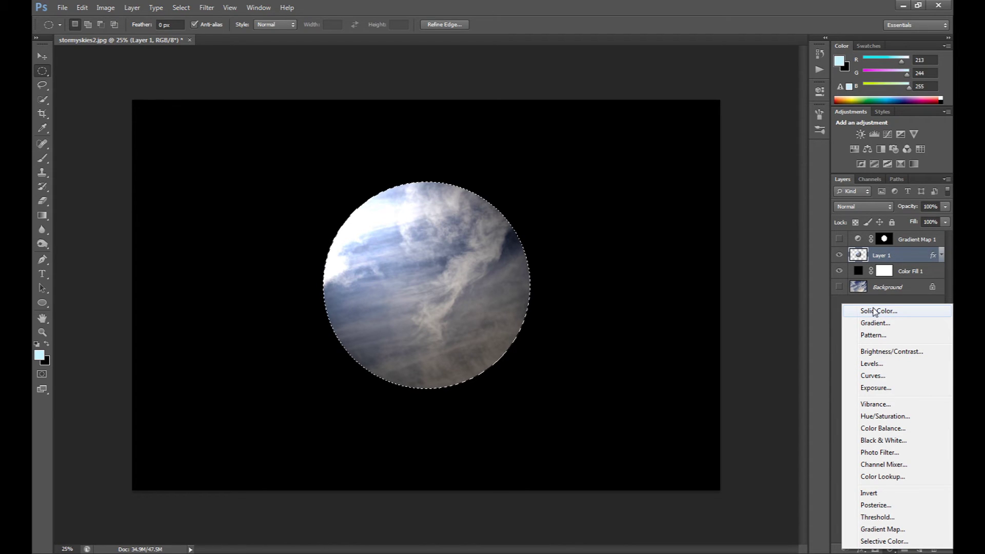
click(880, 351)
click(859, 255)
Step: Delete the Gradient Map 1 layer and deselect the circle
click(884, 239)
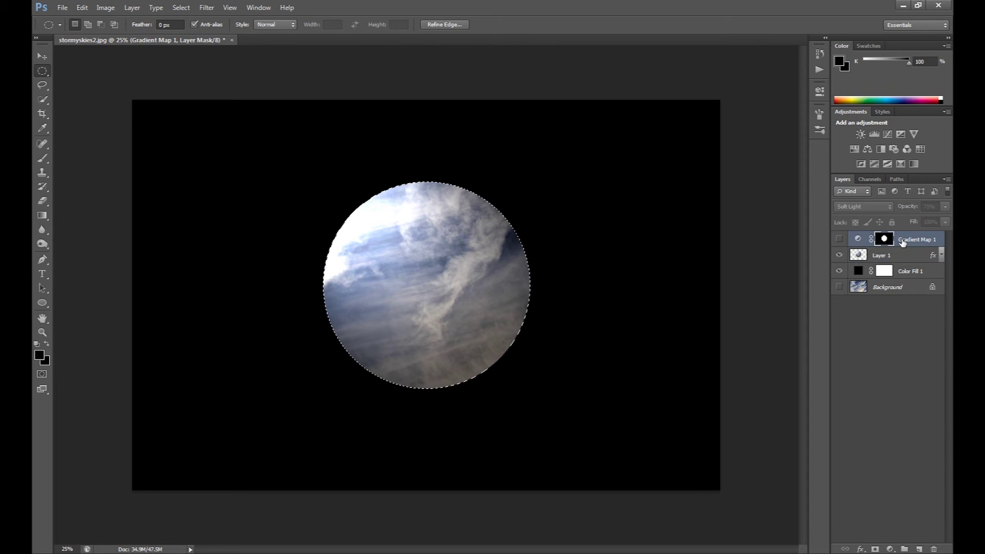
right_click(902, 239)
click(800, 222)
key(Return)
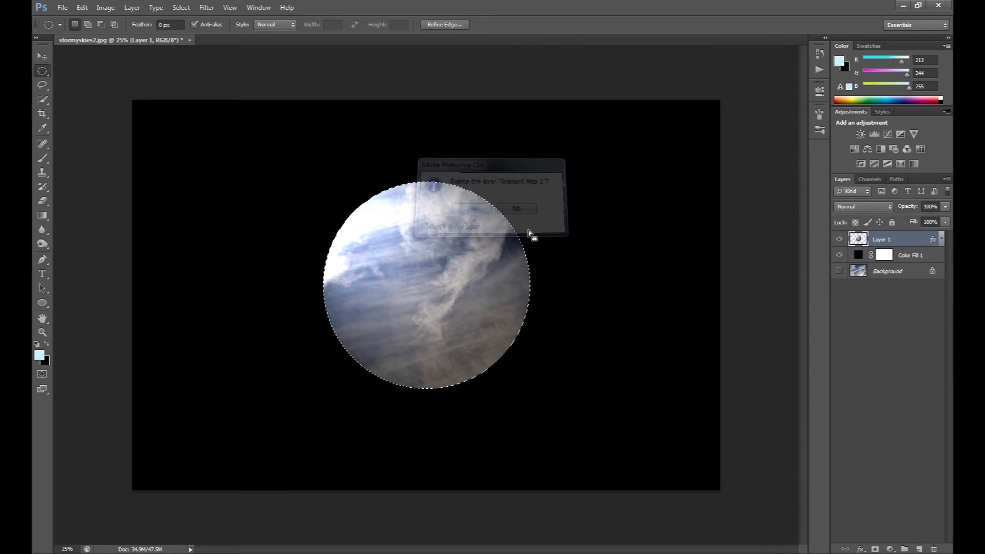
right_click(275, 282)
click(283, 291)
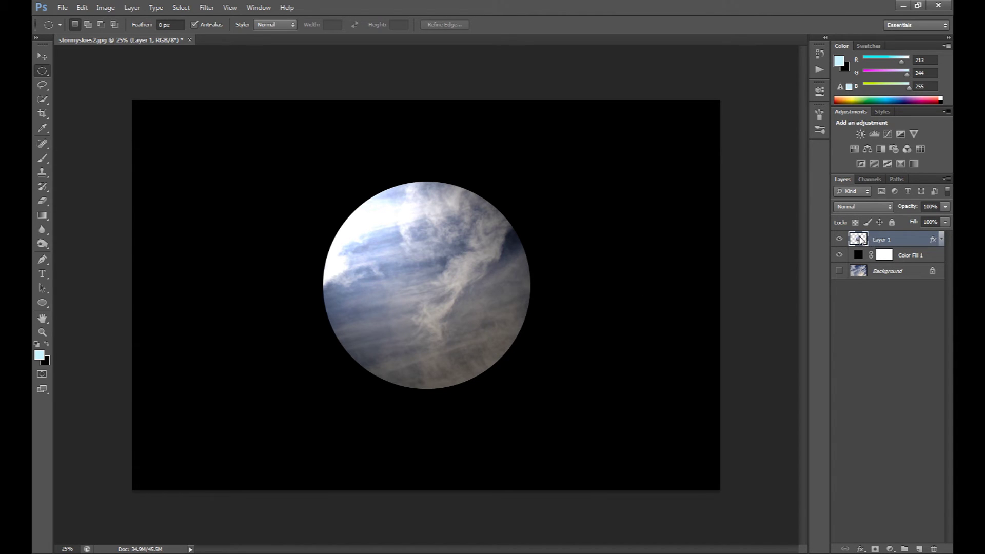
right_click(872, 239)
Step: Add an Inner Shadow to Layer 1 with 80% opacity, angled toward the lower right at -45°
click(837, 245)
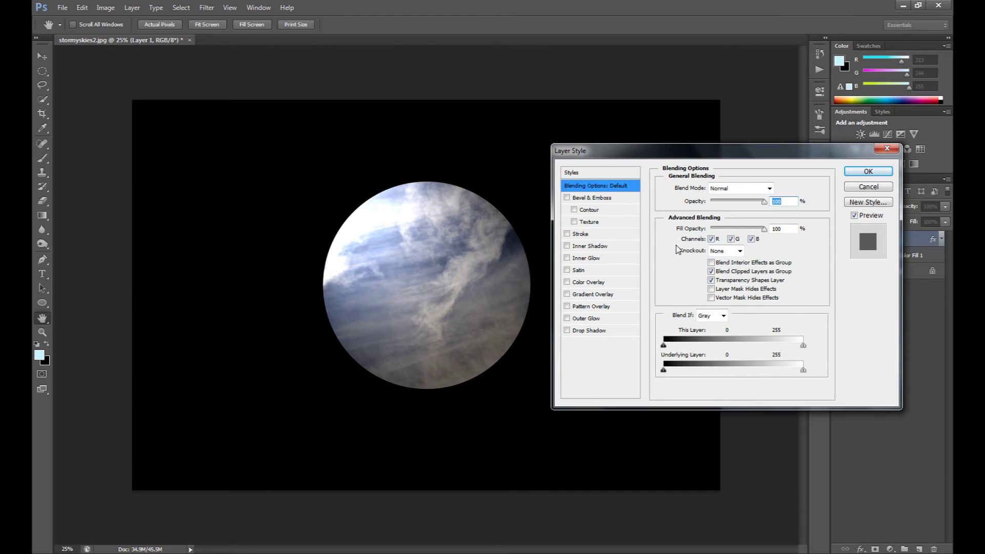
click(586, 247)
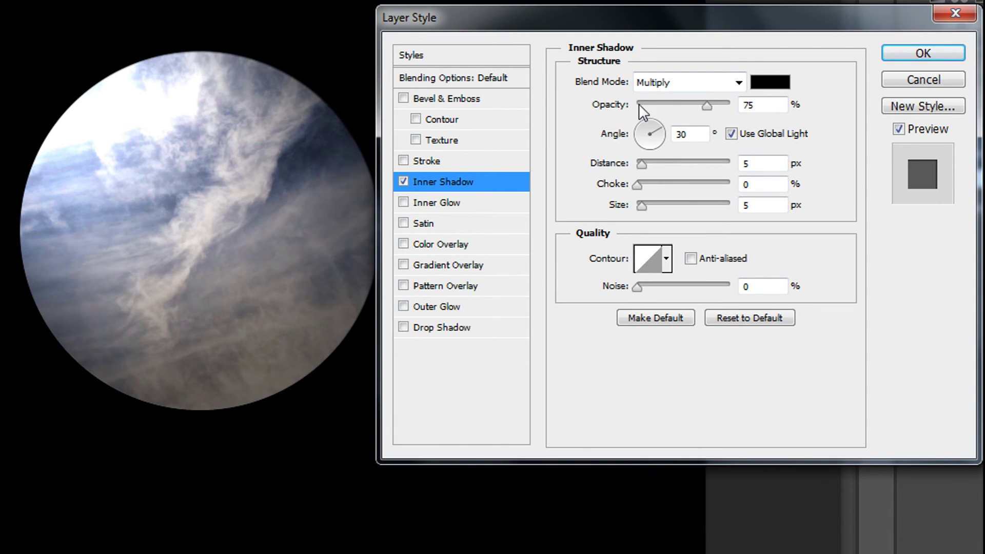
drag(764, 104, 735, 105)
text(80)
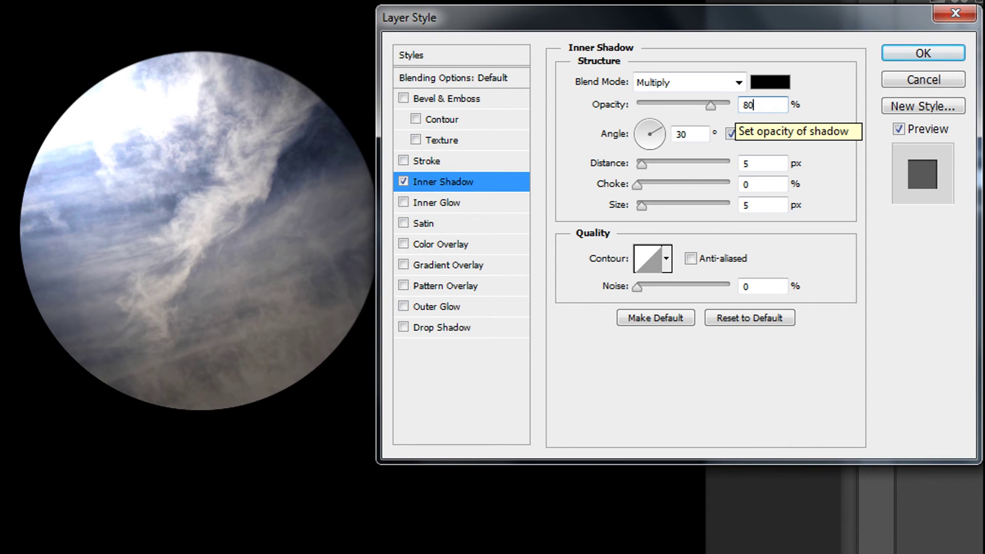
click(660, 140)
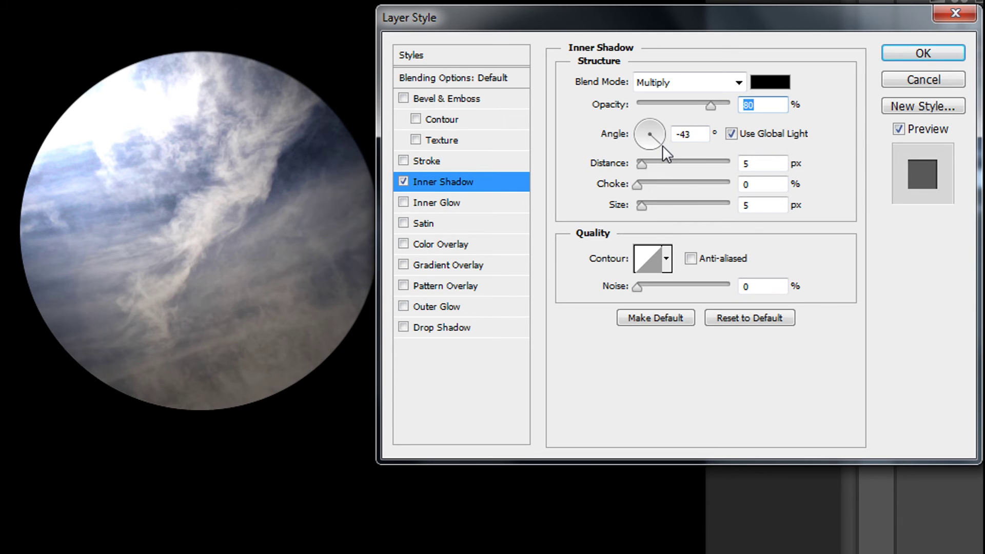
click(662, 146)
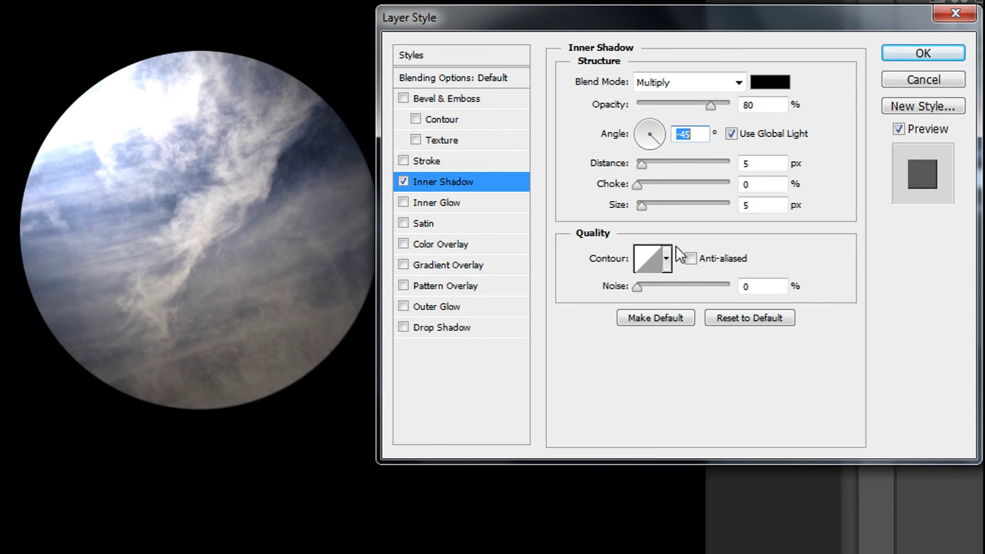
Step: Give the inner shadow 300 px distance, 20% choke and 250 px size, and apply it
click(753, 163)
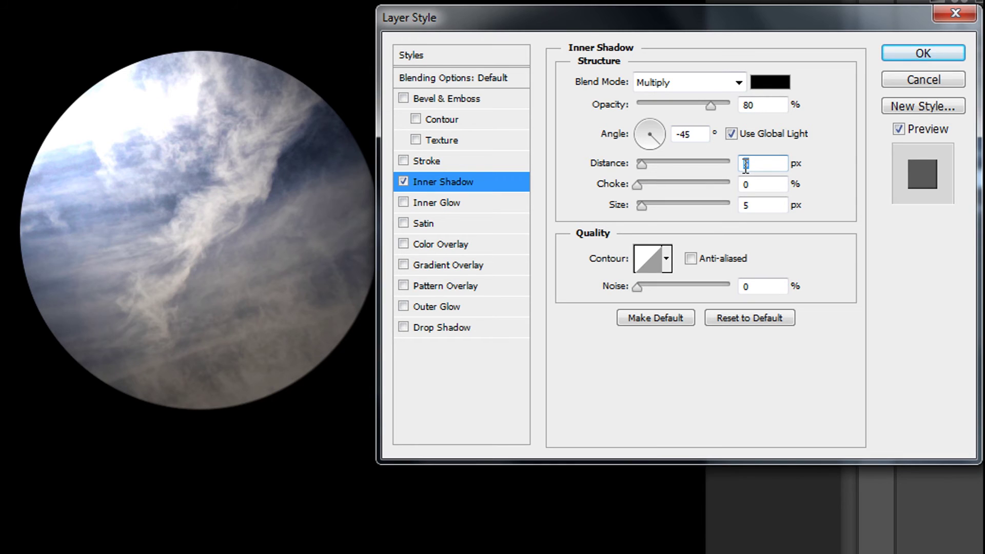
text(300)
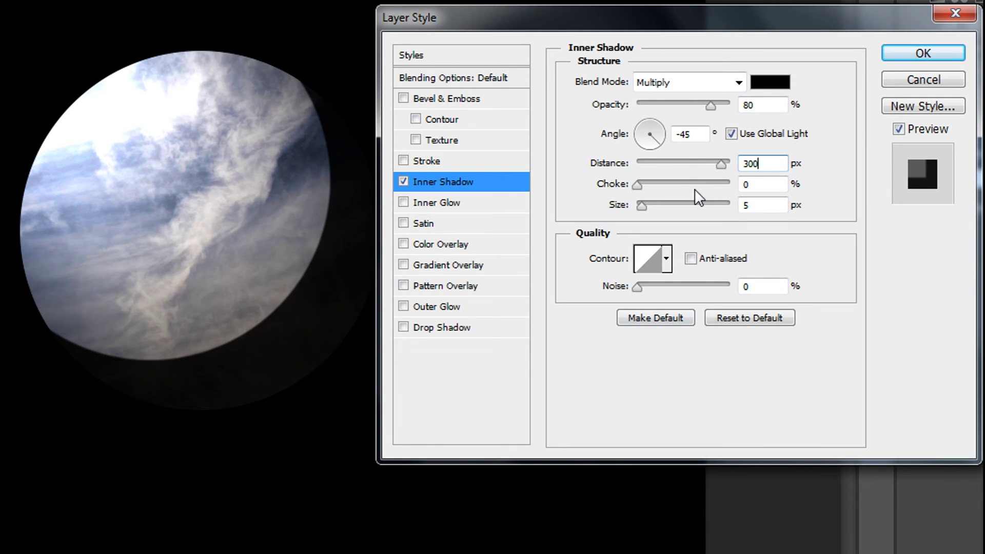
double_click(742, 184)
text(20)
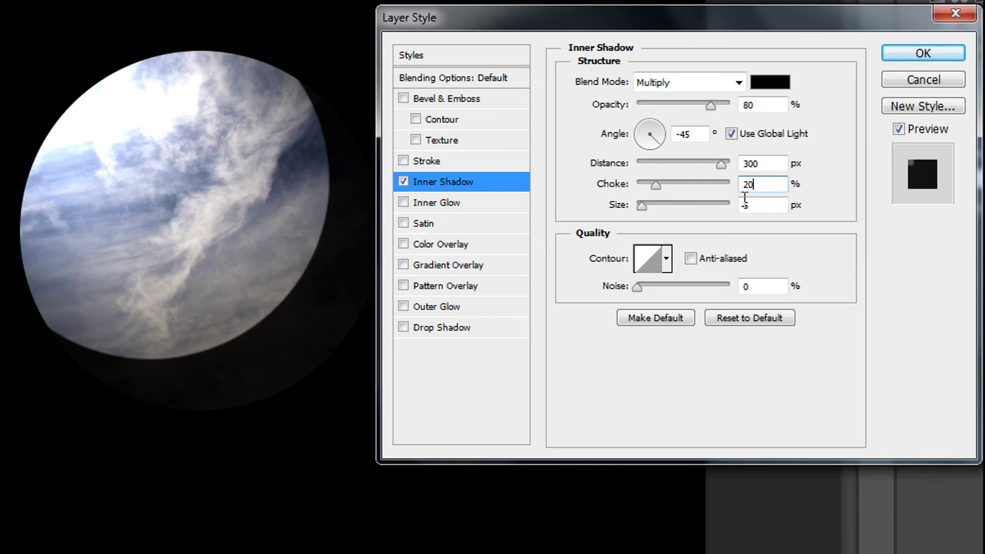
double_click(743, 204)
text(250)
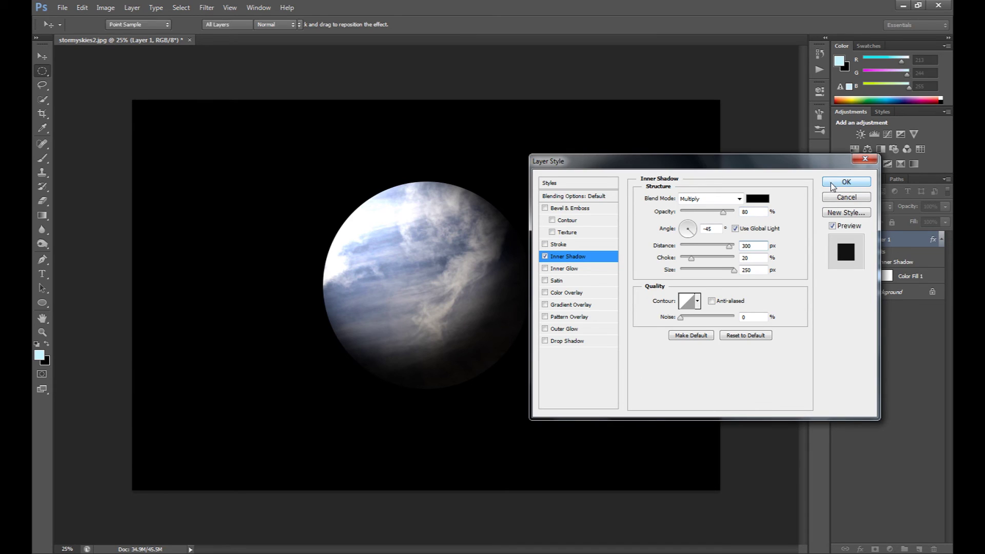
click(846, 182)
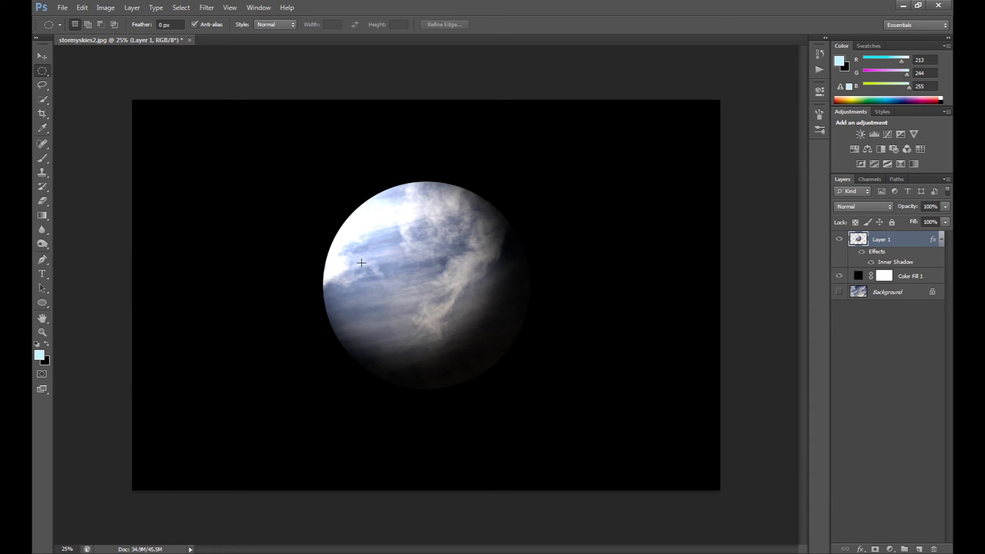
Step: On a new layer within the planet outline, brush light blue d1e6ff over the upper-left
ctrl+click(858, 240)
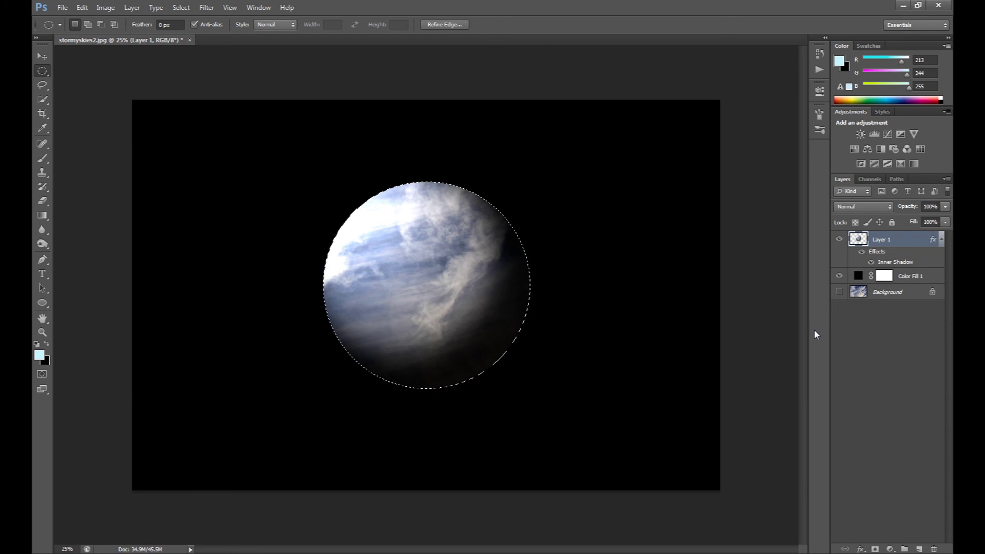
click(919, 549)
click(39, 354)
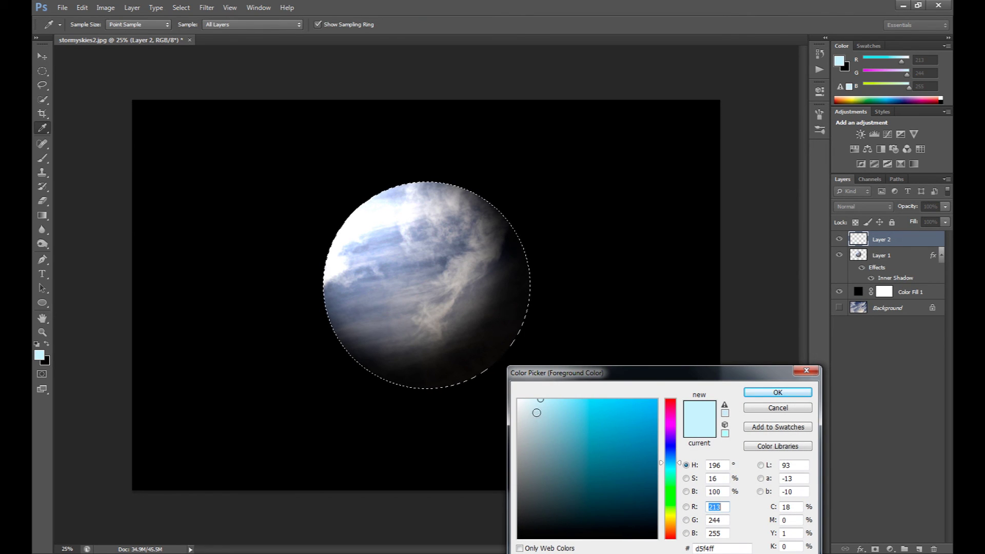
drag(534, 412, 531, 398)
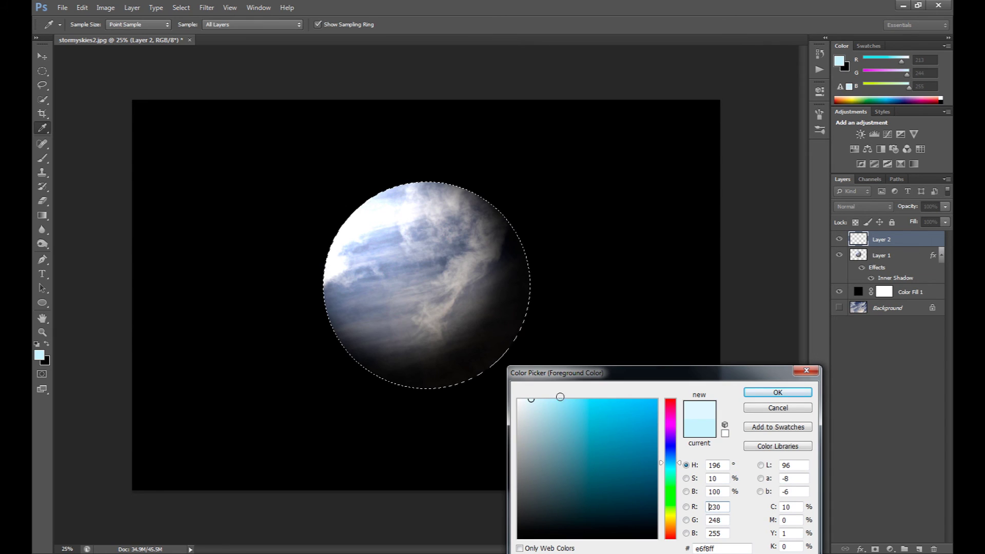
click(534, 400)
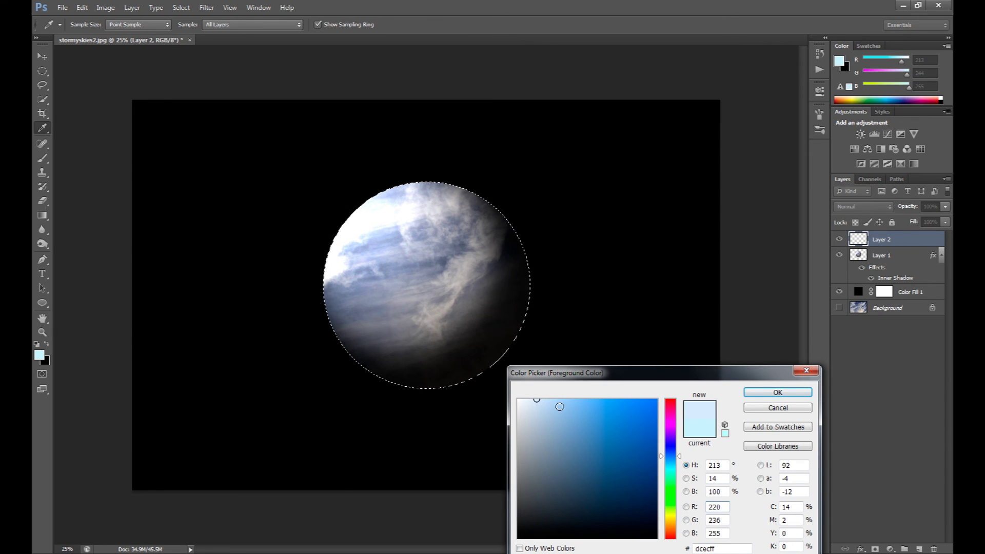
click(543, 395)
key(Return)
click(41, 158)
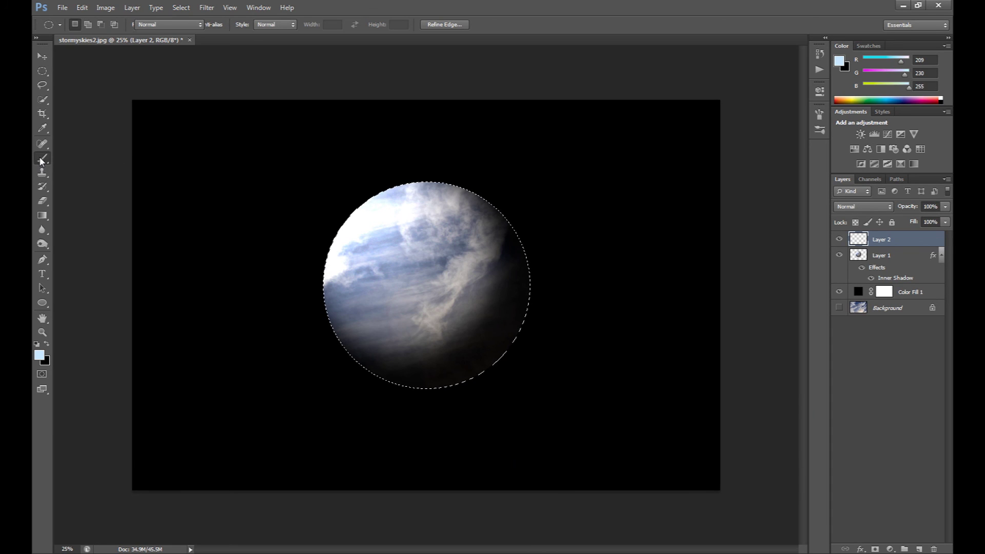
mouse_move(342, 212)
mouse_down()
mouse_move(311, 253)
mouse_move(289, 336)
mouse_move(359, 240)
mouse_move(413, 204)
mouse_move(356, 273)
mouse_move(320, 290)
mouse_move(399, 248)
mouse_move(411, 229)
mouse_move(391, 260)
mouse_move(445, 210)
mouse_move(407, 262)
mouse_move(347, 286)
mouse_move(374, 289)
mouse_move(425, 264)
mouse_move(457, 204)
mouse_move(382, 275)
mouse_move(346, 301)
mouse_up()
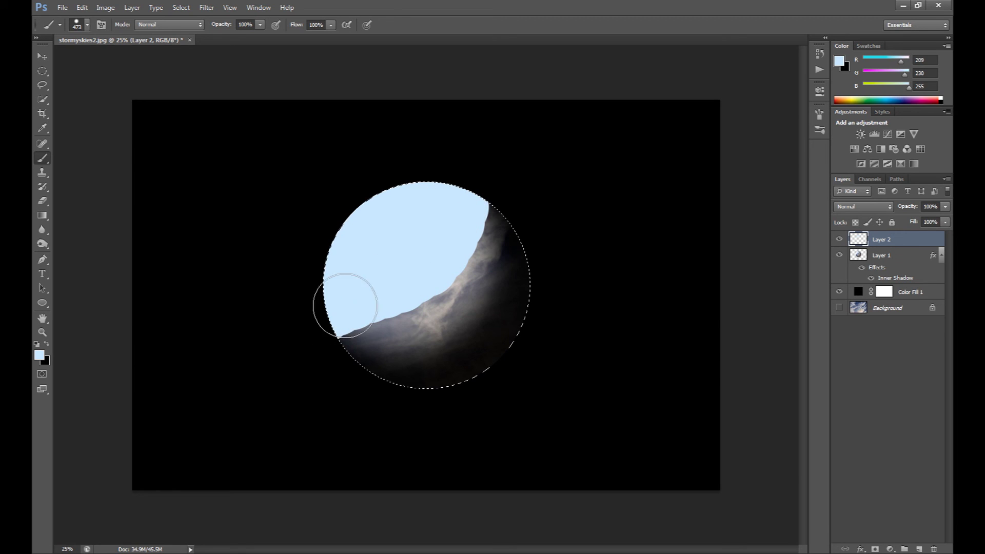
Step: Deselect and blur the light blue paint with a 174.6 px Gaussian Blur
click(42, 72)
right_click(294, 291)
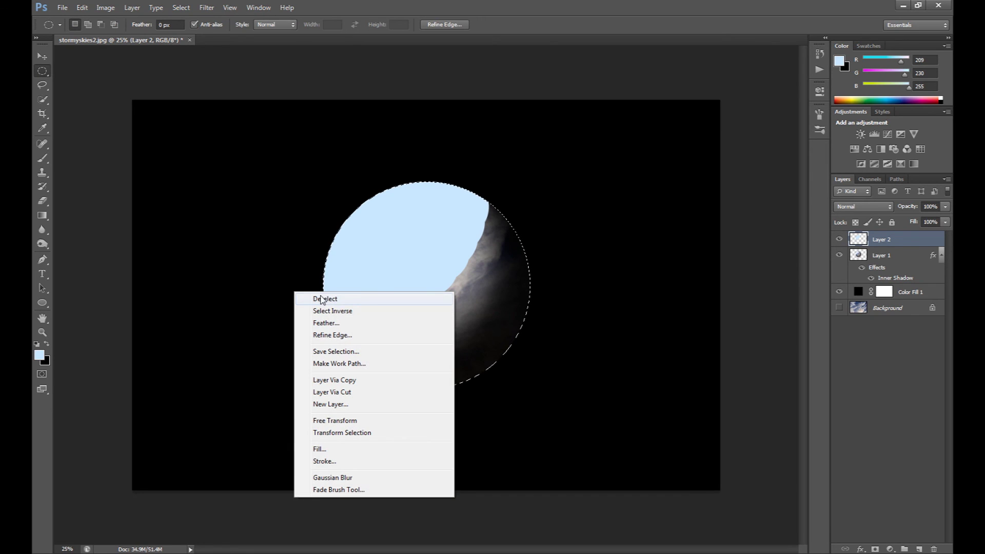
click(341, 297)
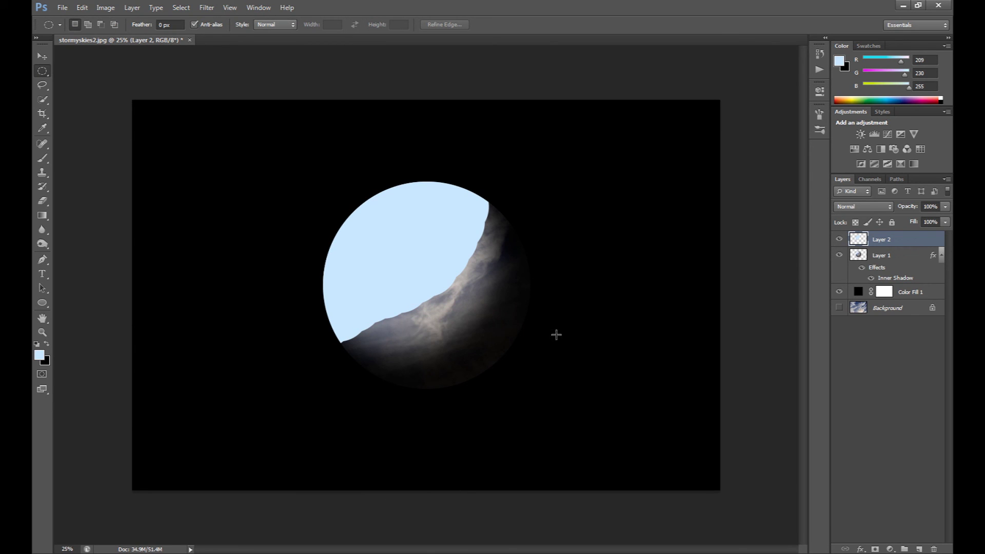
click(216, 9)
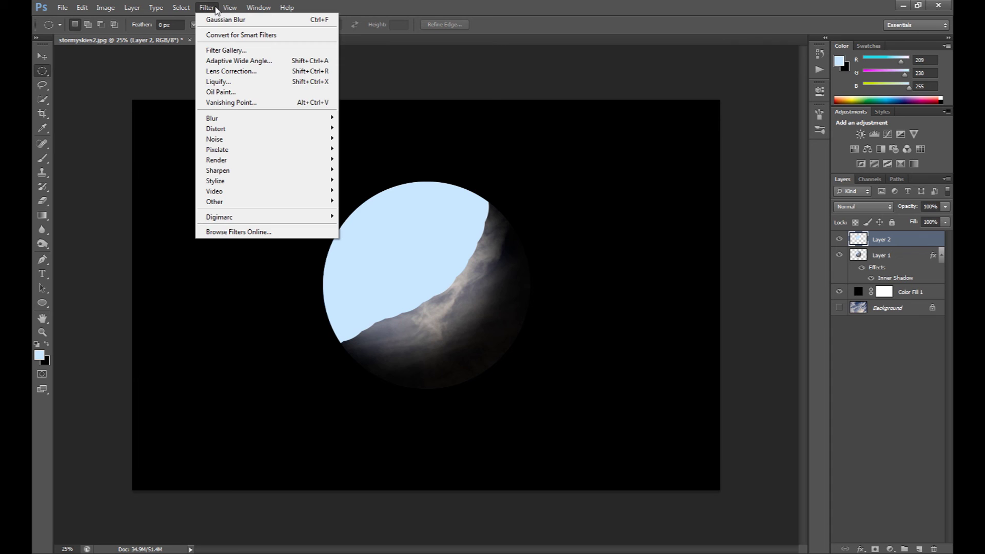
mouse_move(248, 119)
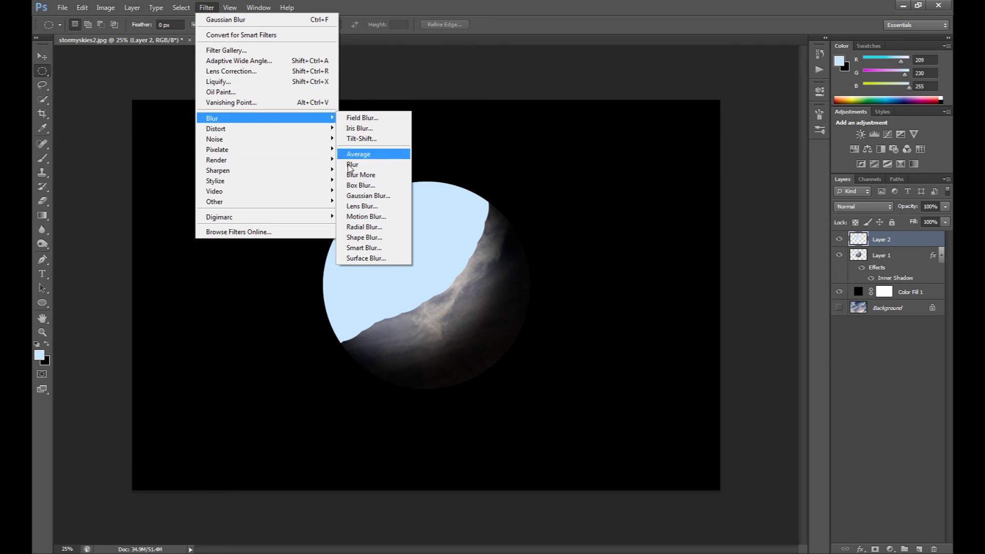
click(366, 196)
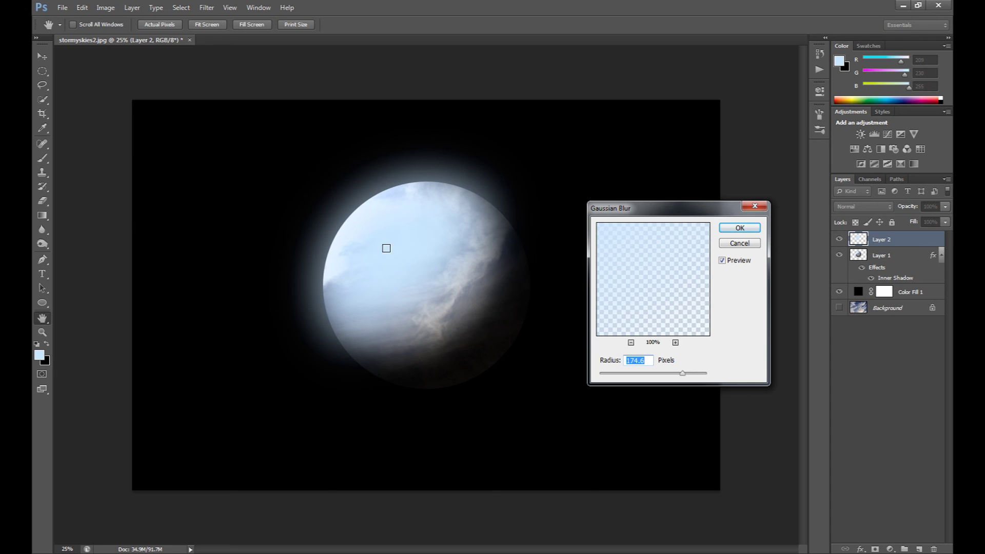
click(739, 228)
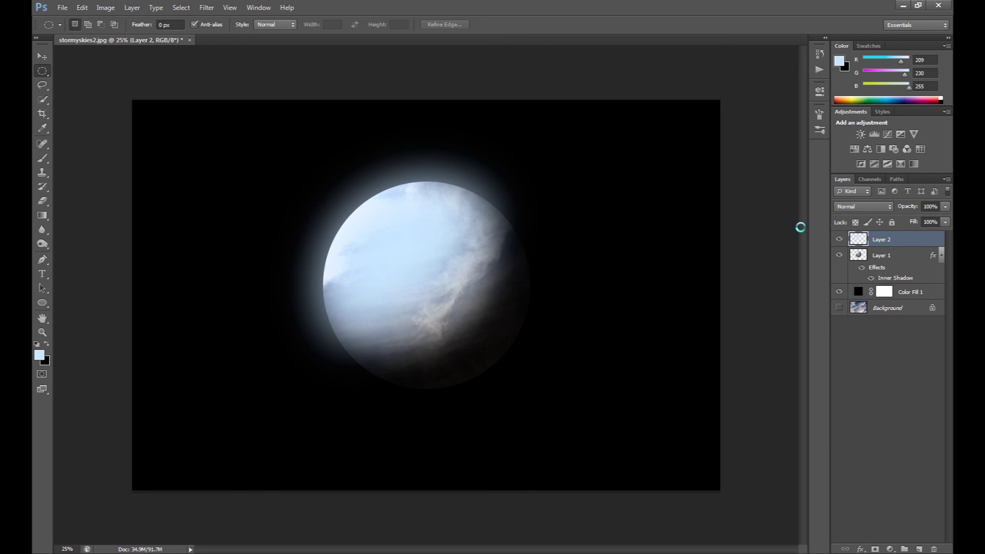
click(946, 207)
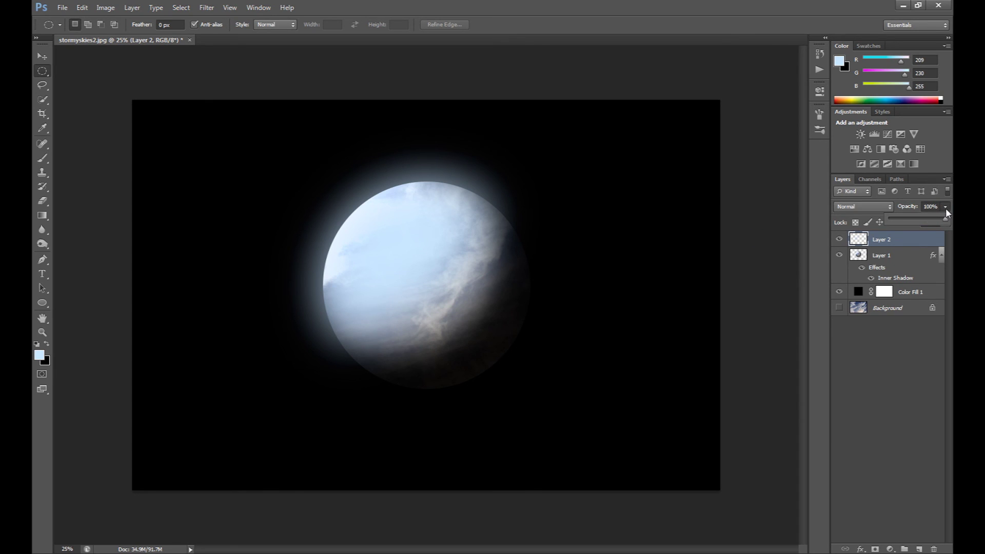
Step: Lower Layer 2's blurred blue glow to 50% opacity so the clouds show through
click(928, 219)
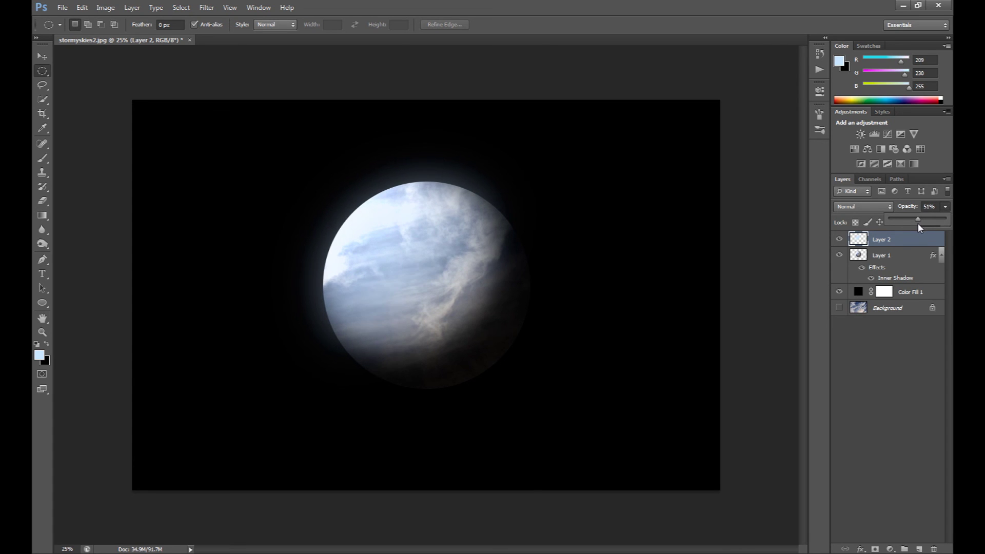
drag(916, 223, 917, 223)
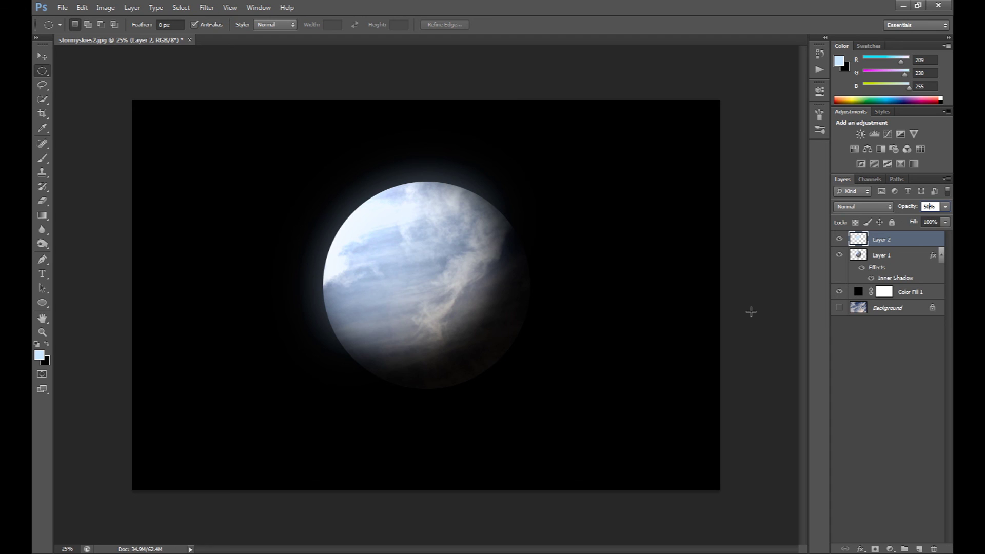